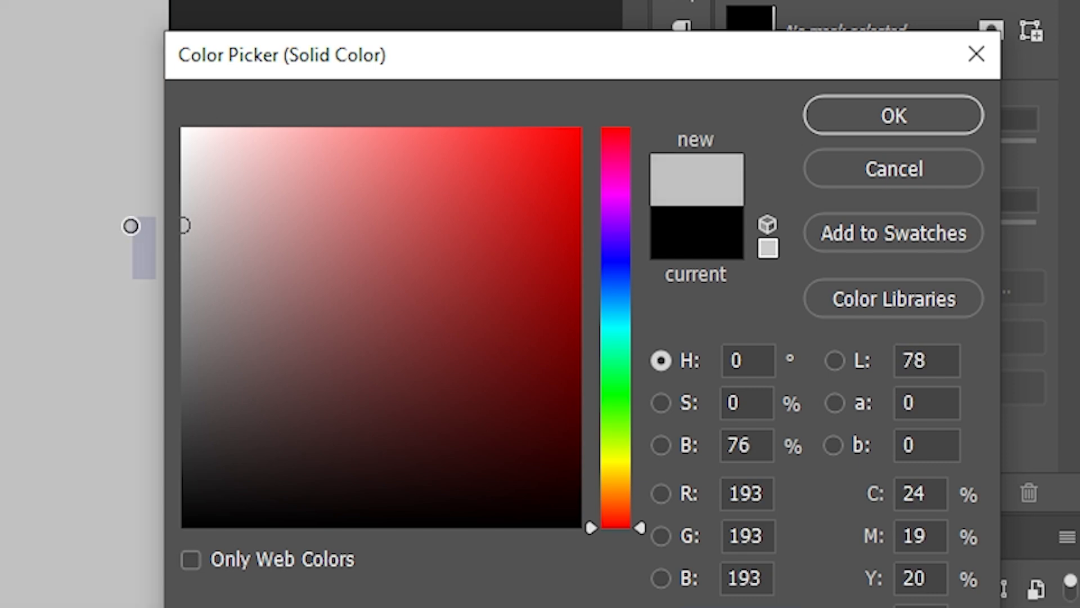
Step: Set the solid colour fill to light grey, RGB 193, 193, 193
left_click(188, 227)
left_click(894, 116)
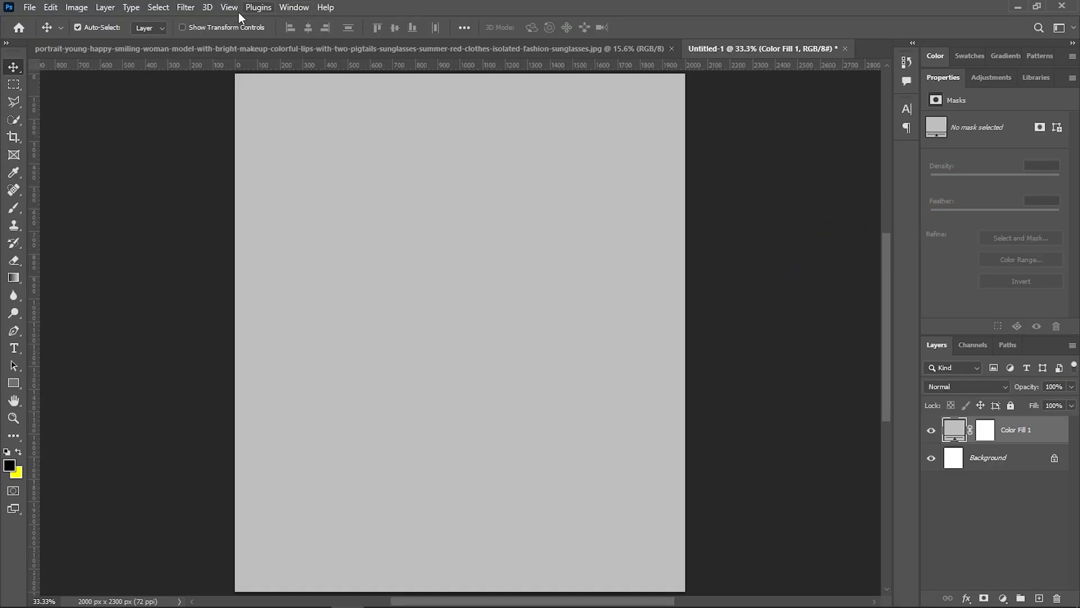
Step: Convert the grey fill layer to a smart object and apply the Add Noise filter with an amount of 15%
left_click(188, 7)
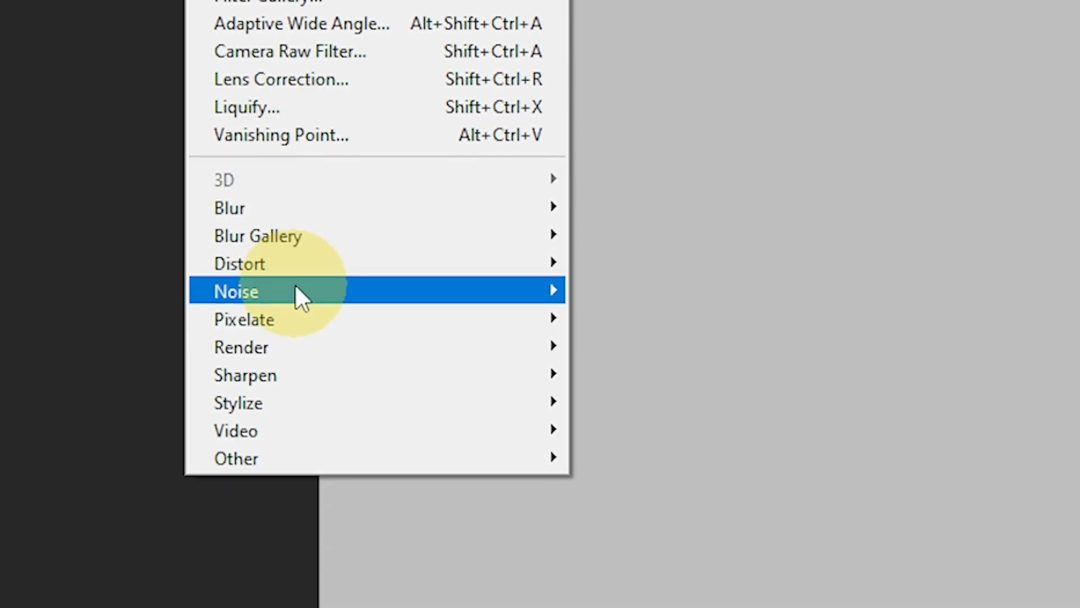
mouse_move(296, 470)
left_click(629, 475)
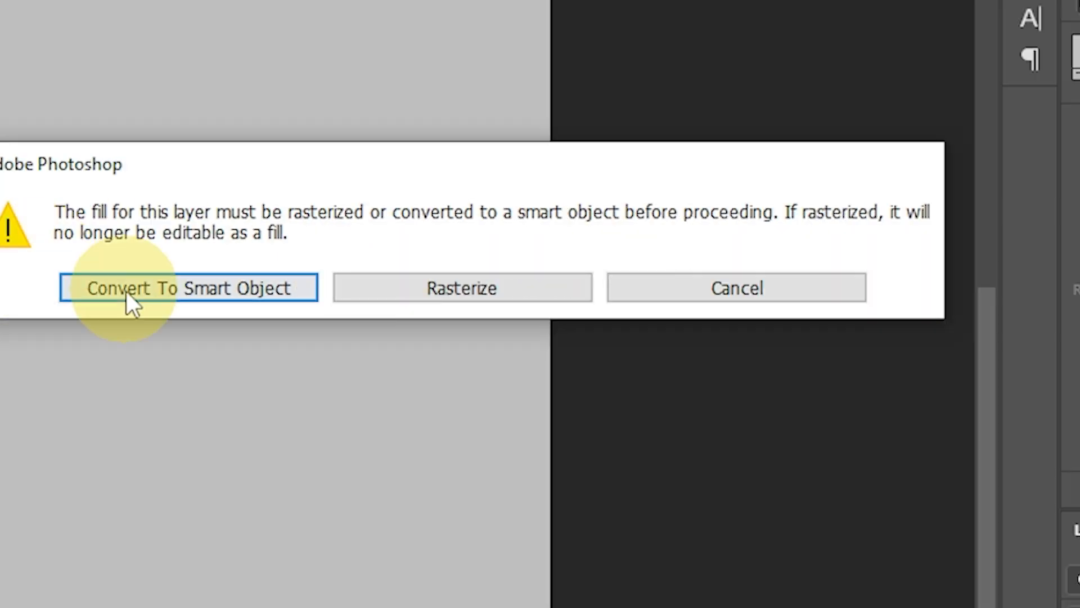
left_click(128, 298)
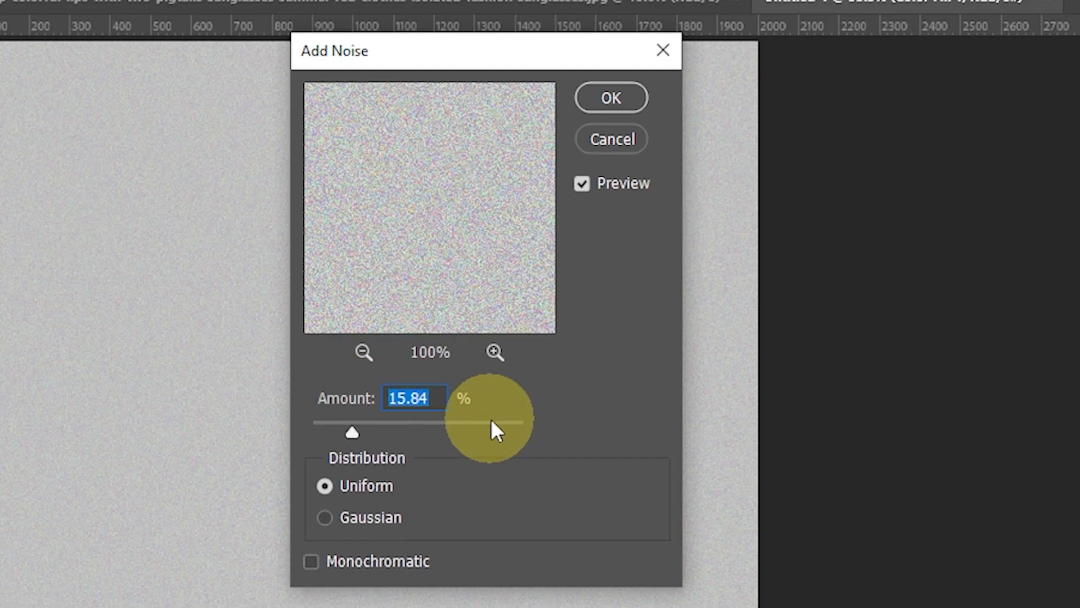
type("15")
left_click(636, 110)
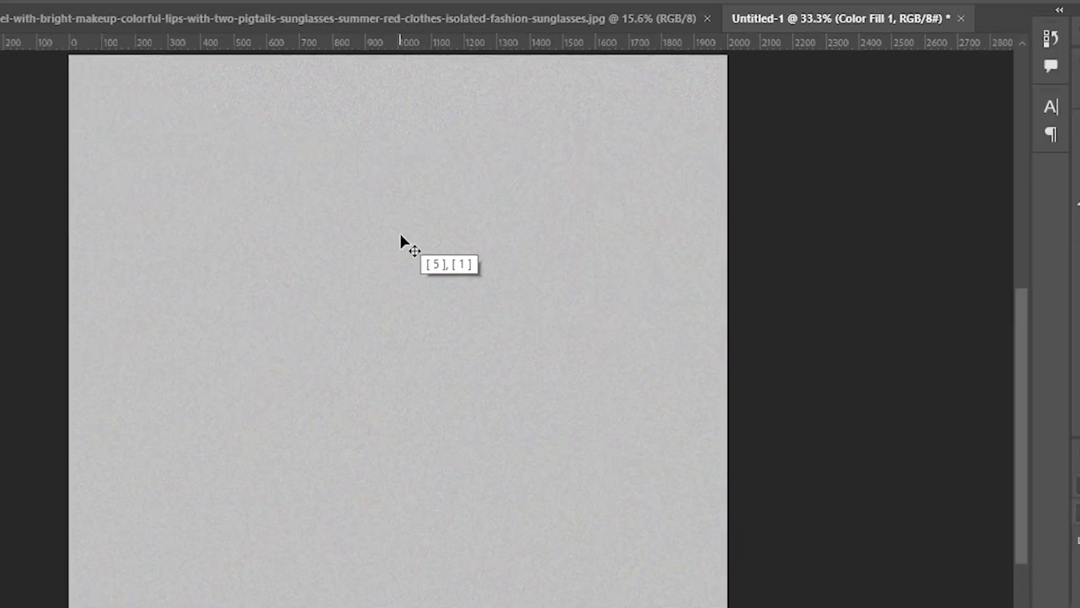
key("ctrl+equal")
key("ctrl+equal")
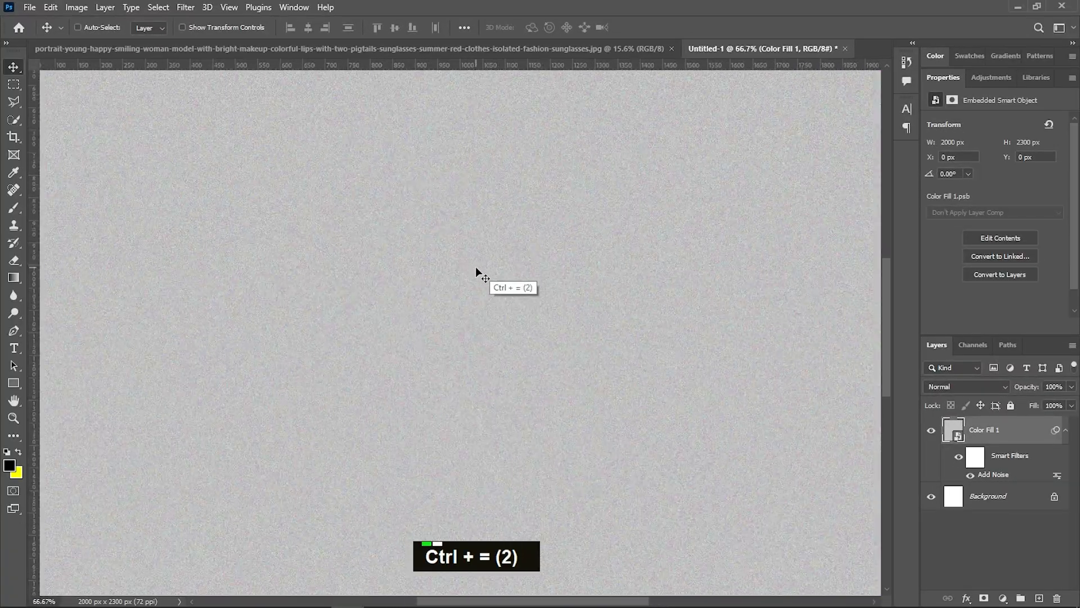
key("ctrl+0")
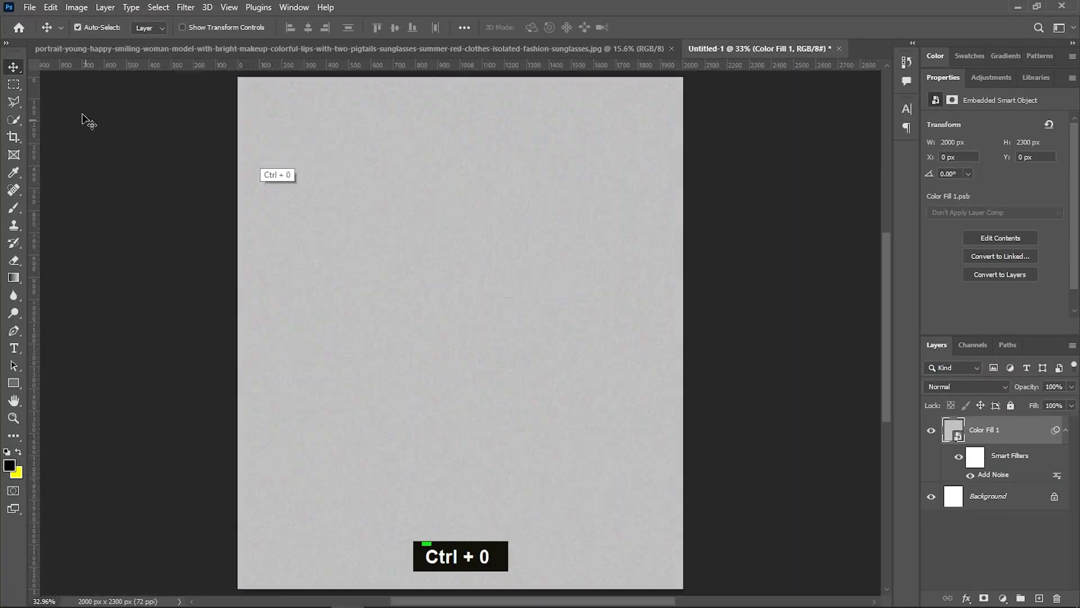
Step: Apply a Gaussian Blur with a 1.0 pixel radius to the noisy grey fill layer
left_click(186, 8)
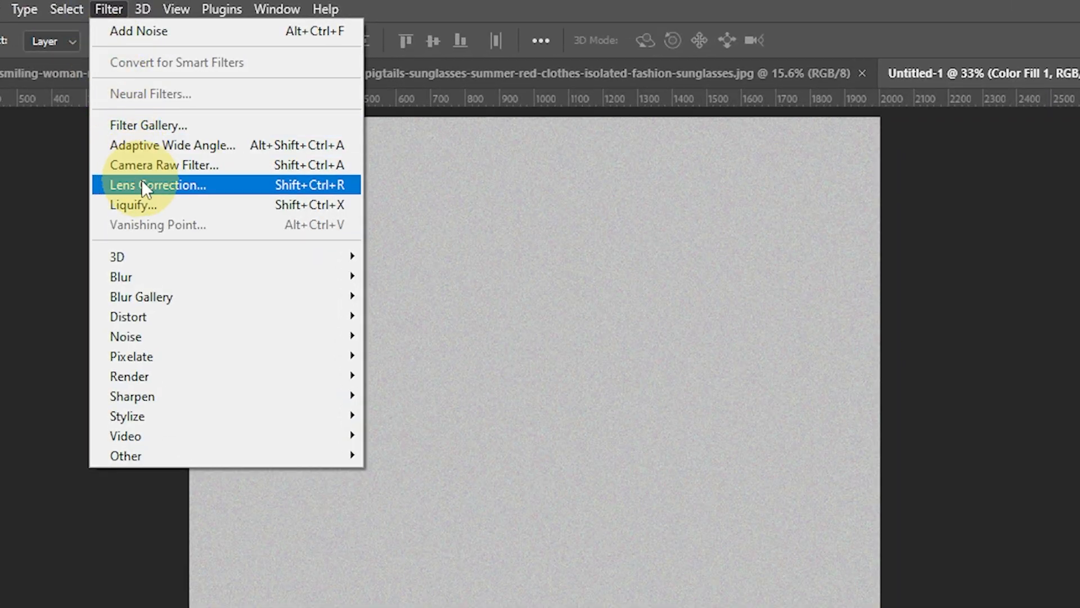
mouse_move(241, 277)
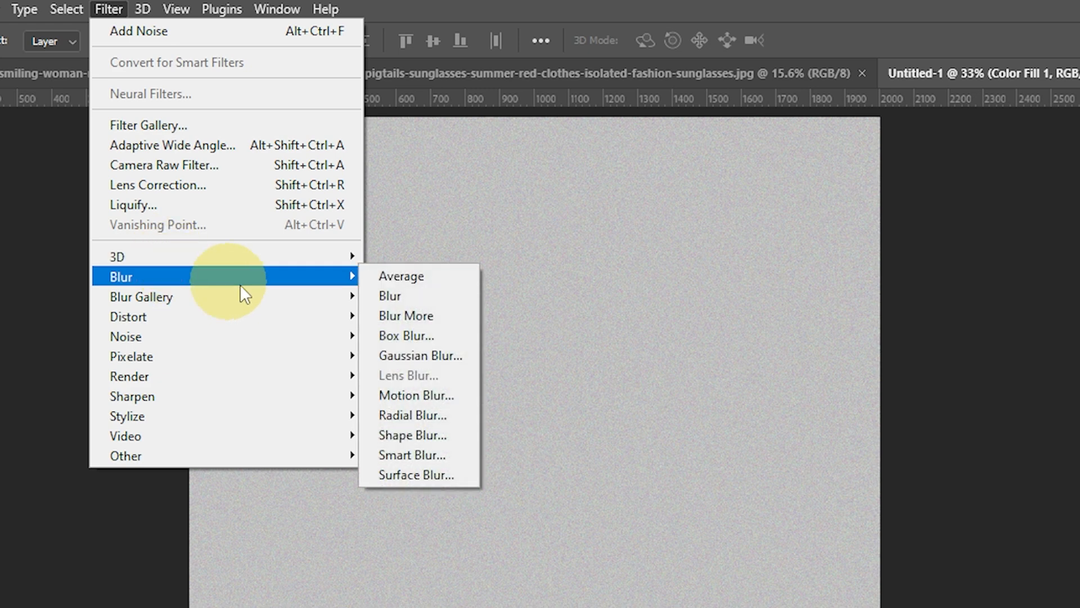
left_click(423, 353)
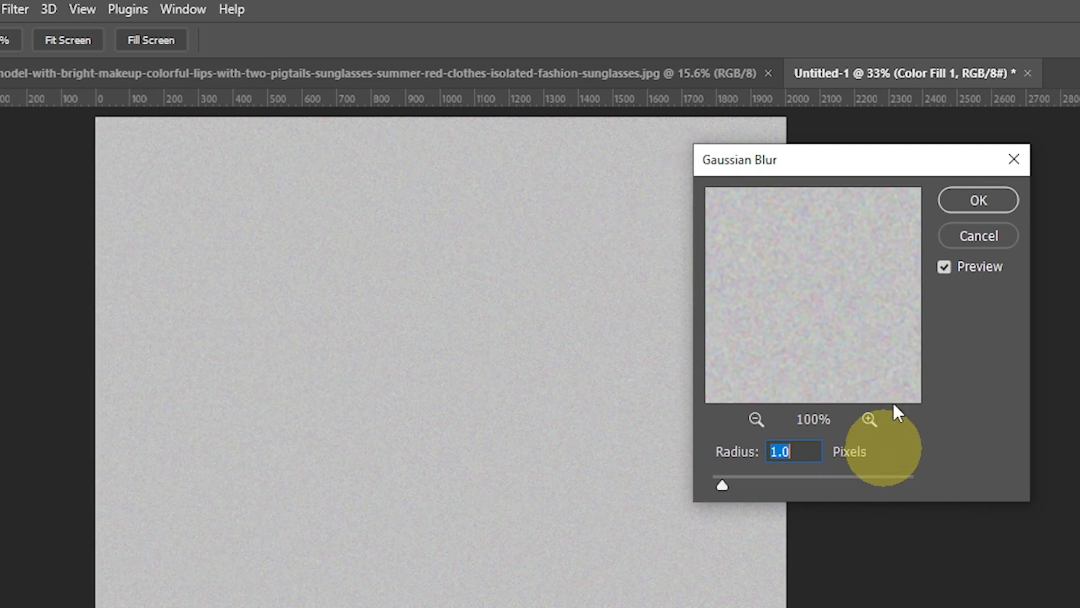
left_click(979, 201)
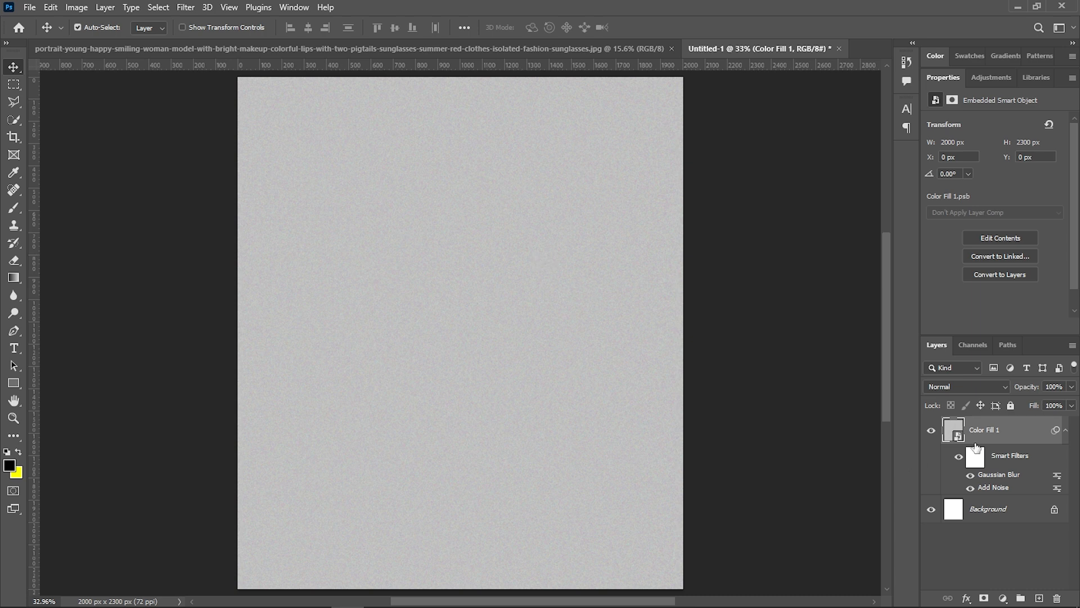
Step: Switch to the portrait photo and select the woman using the Object Selection Tool's Select Subject
left_click(613, 48)
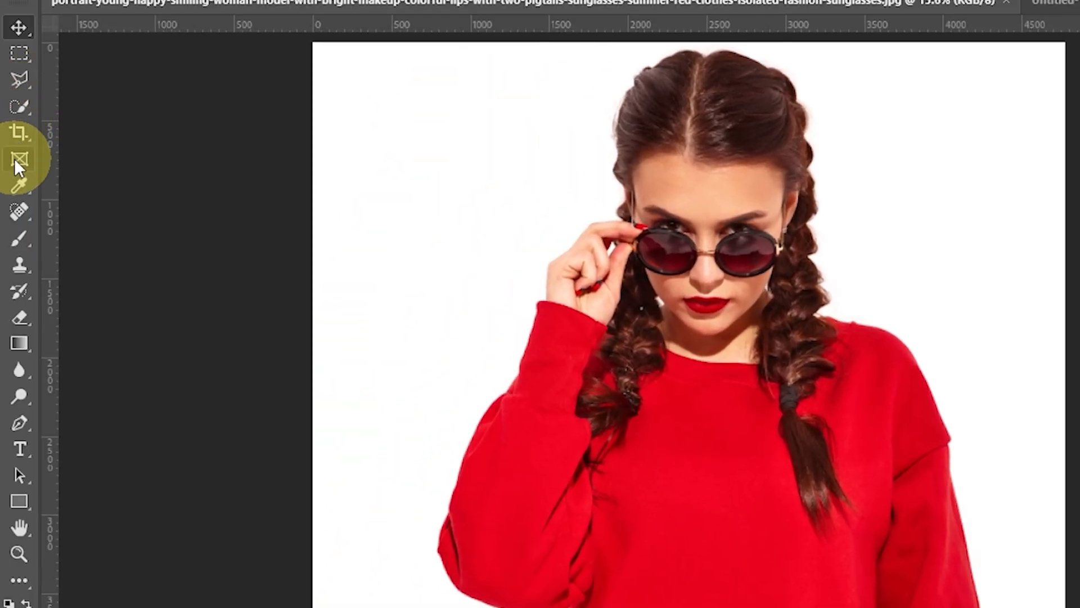
right_click(19, 105)
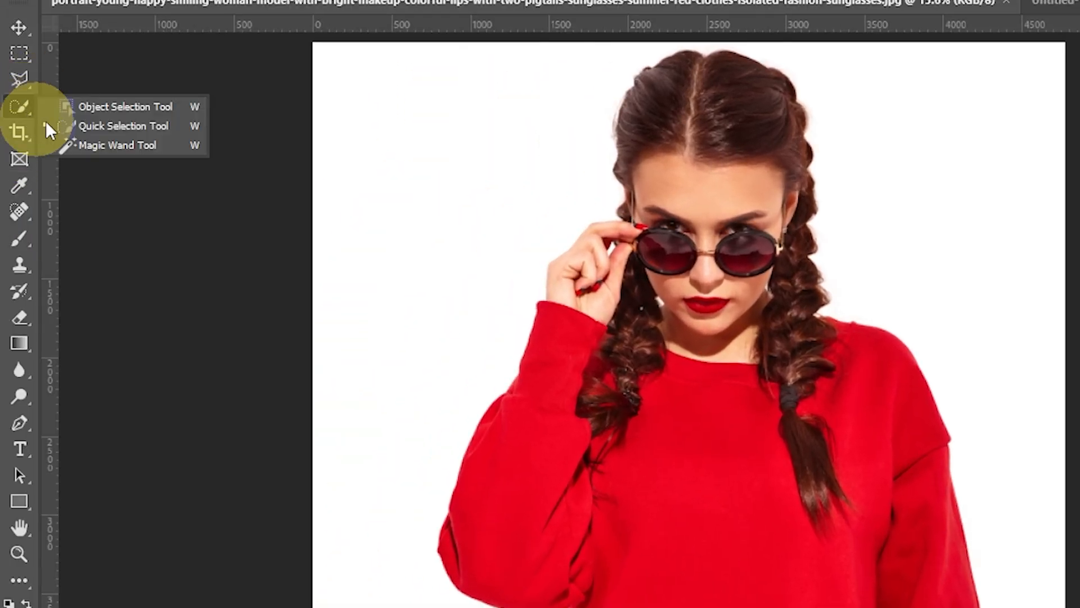
left_click(79, 106)
left_click(602, 27)
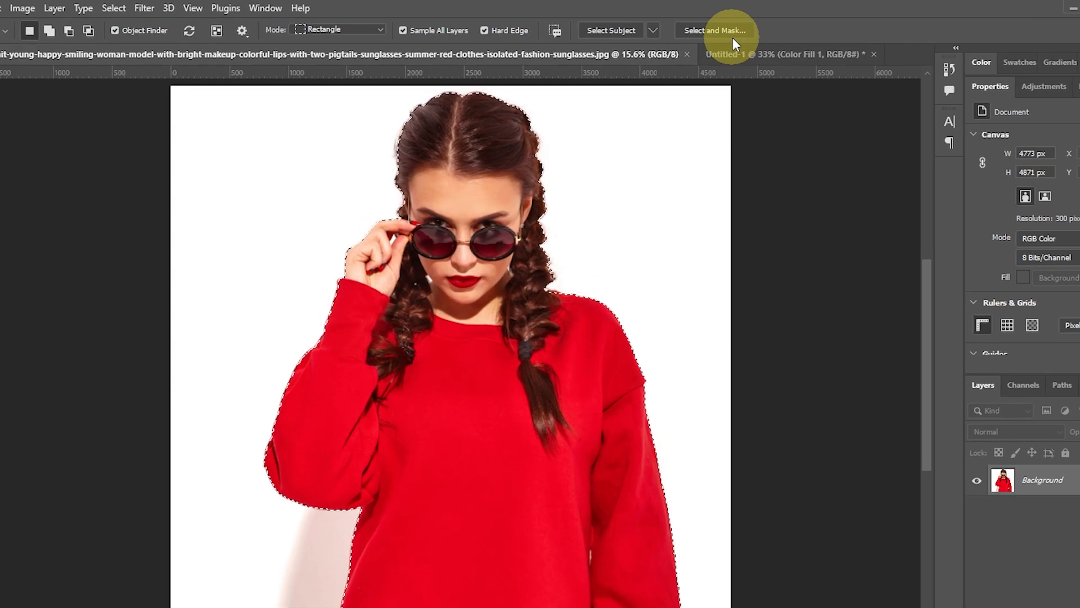
Step: Open the selection in Select and Mask and set Shift Edge to -4%
left_click(731, 34)
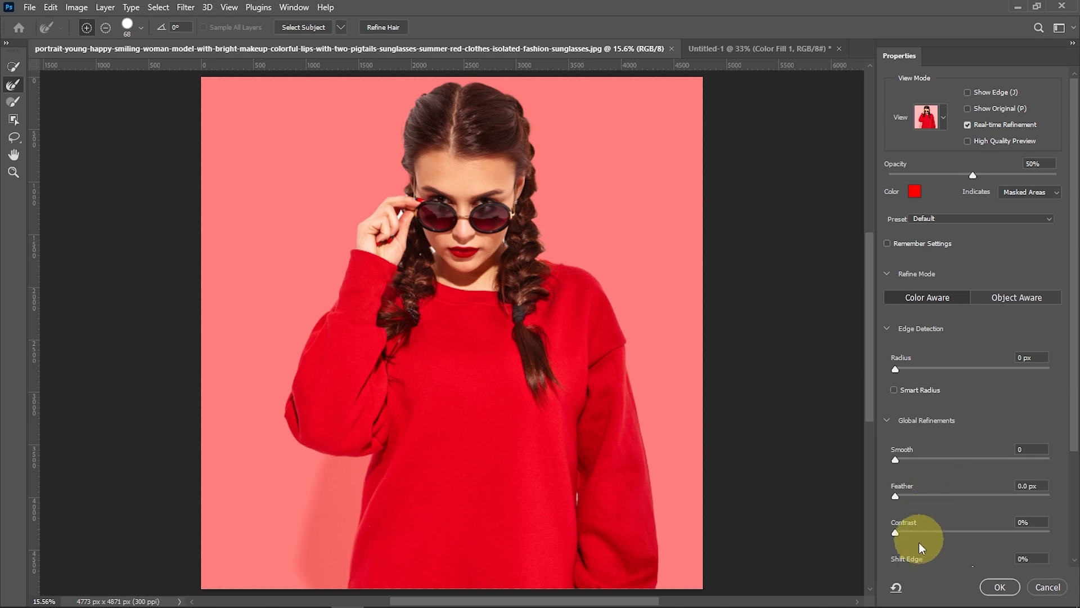
scroll(912, 547, "down", 1)
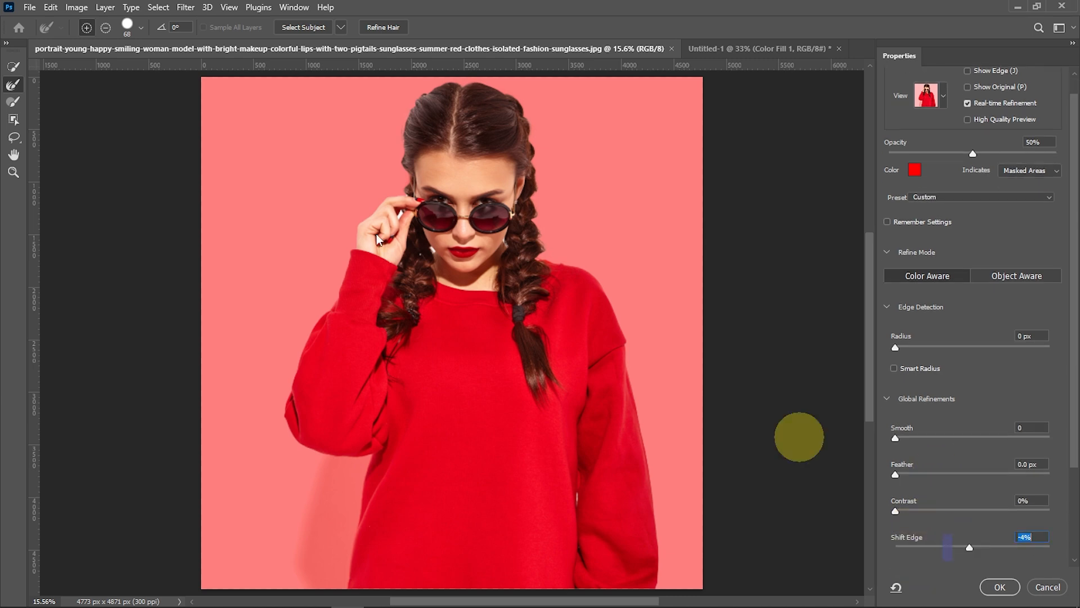
Step: Brush the background gaps between the fingers and beside the braid at the jaw to refine the selection edge
key("ctrl+equal")
key("ctrl+equal")
key("ctrl+equal")
key("ctrl+equal")
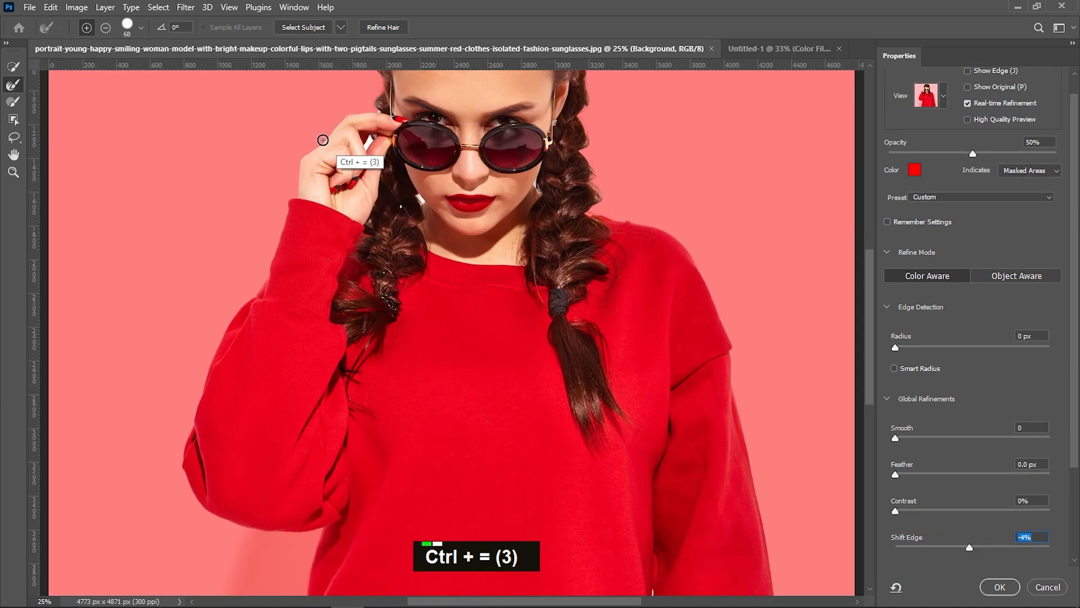
key("space")
key("ctrl+equal")
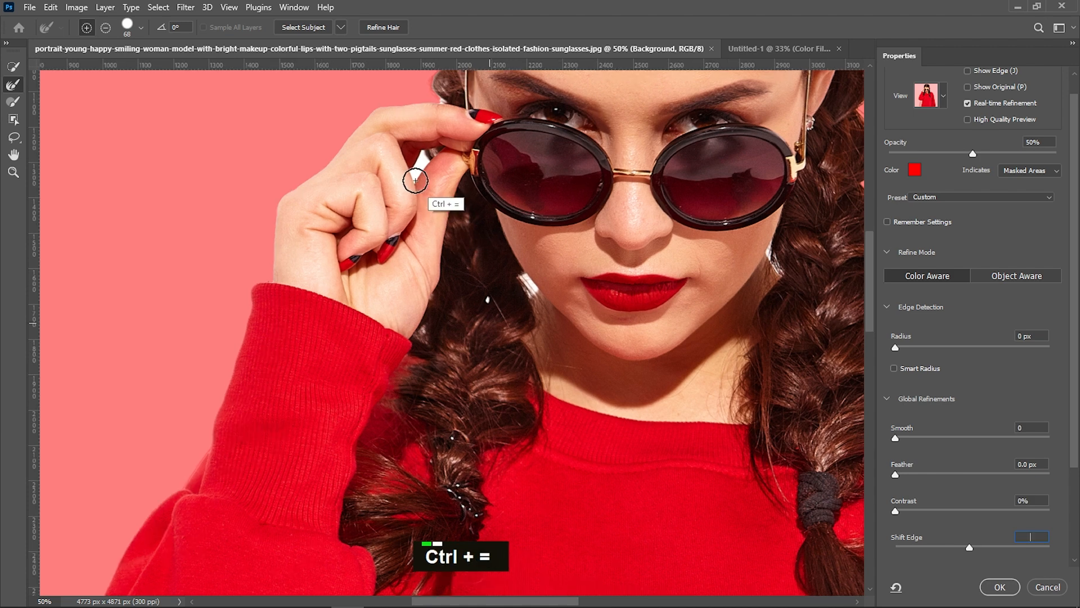
left_click_drag(417, 106, 403, 137)
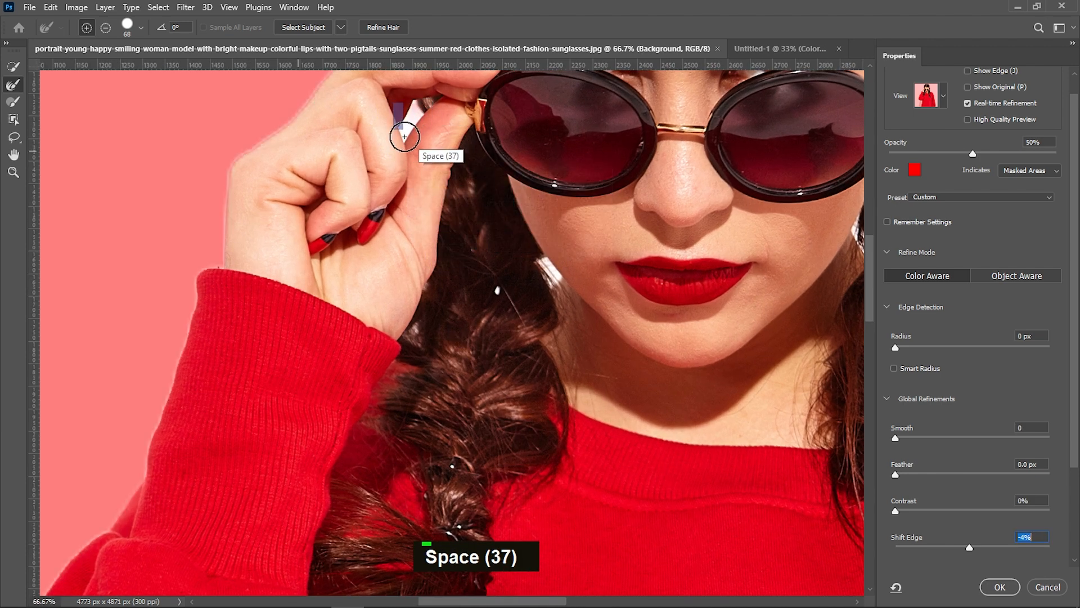
left_click_drag(541, 262, 559, 283)
Step: Refine the hair edges beside the raised hand and at the top of the head, and apply the selection with Smooth at 3
key("space")
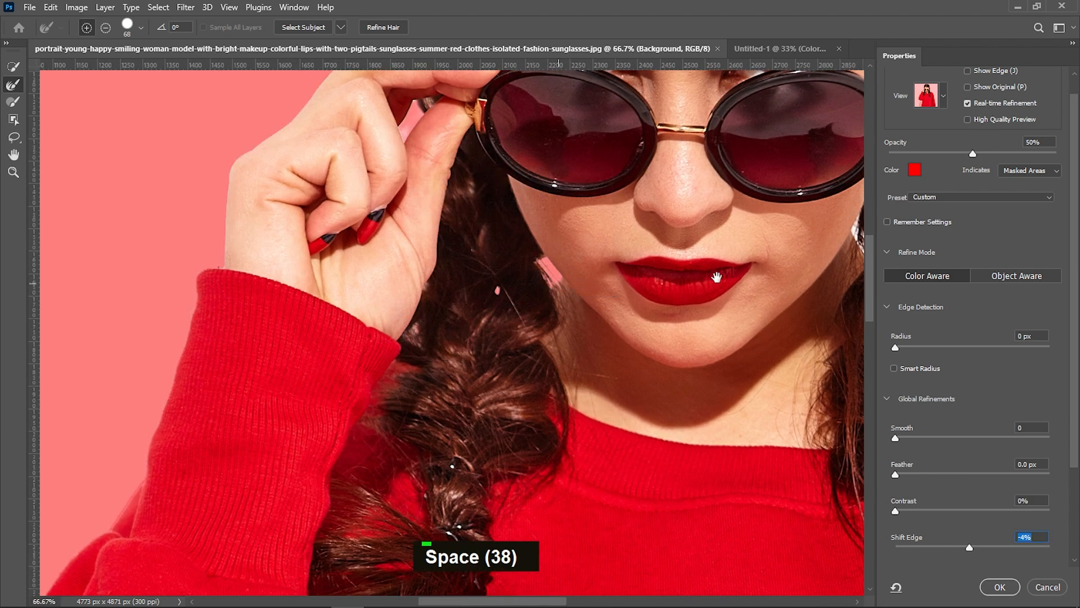
left_click_drag(716, 278, 408, 424)
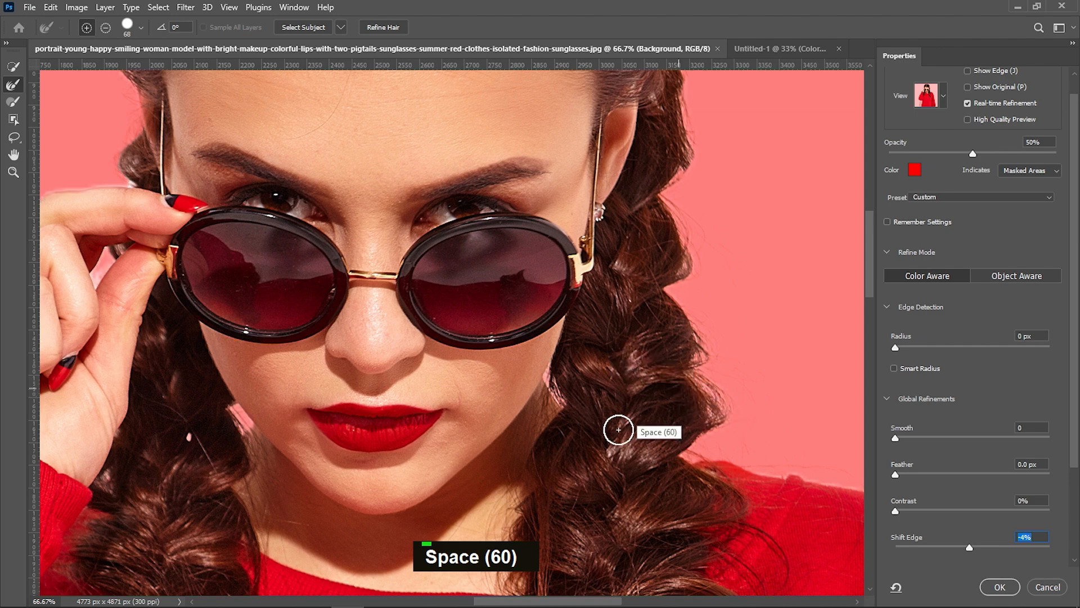
key("space")
left_click_drag(156, 306, 281, 472)
left_click_drag(253, 318, 259, 338)
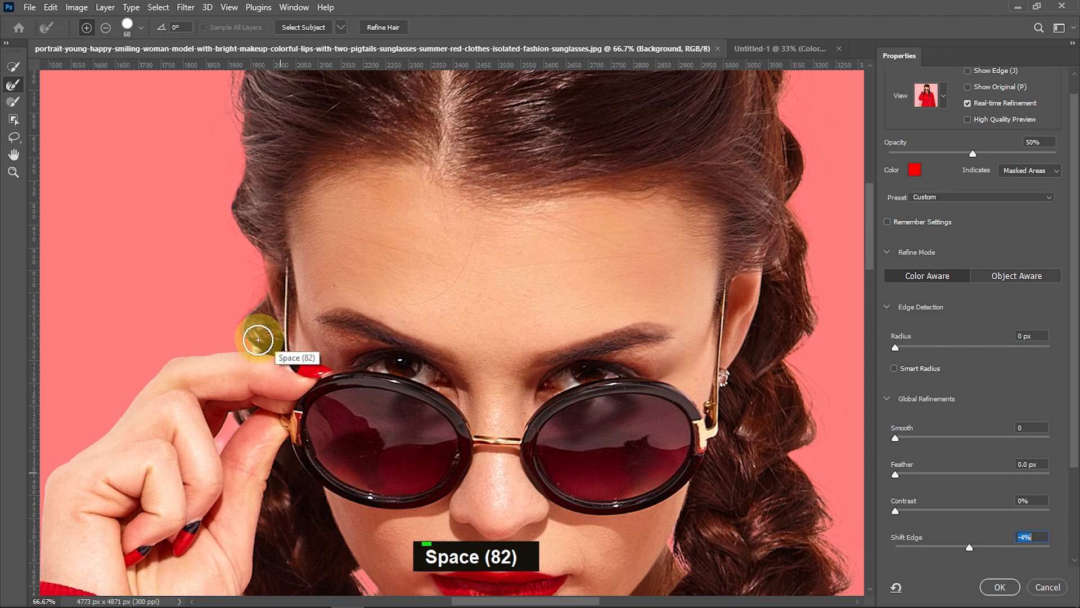
key("space")
mouse_move(292, 186)
left_mouse_down()
mouse_move(335, 449)
mouse_move(214, 417)
left_mouse_up()
left_click(439, 91)
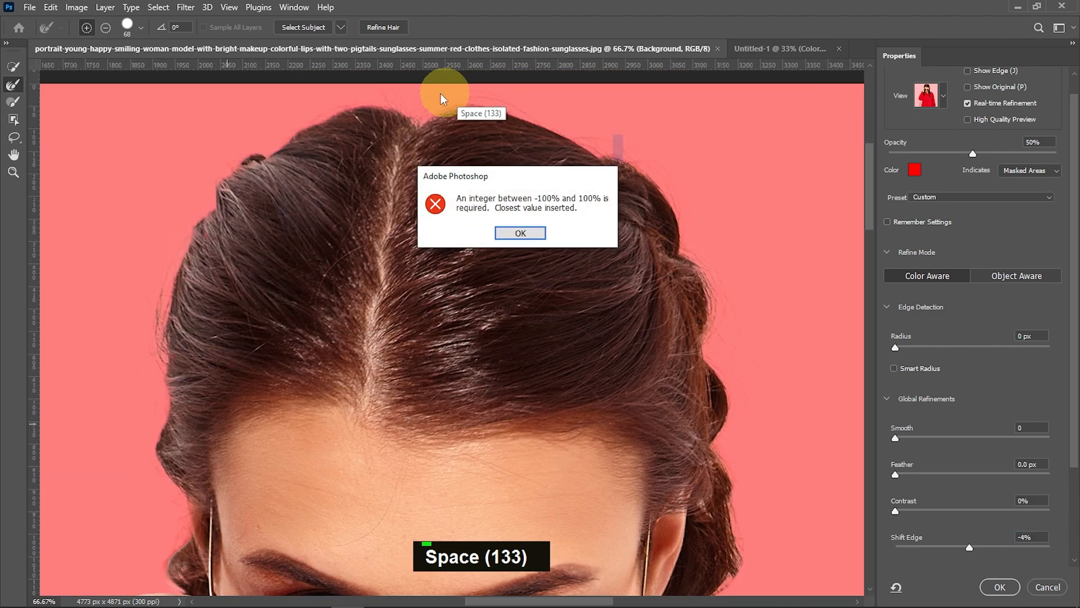
left_click(513, 233)
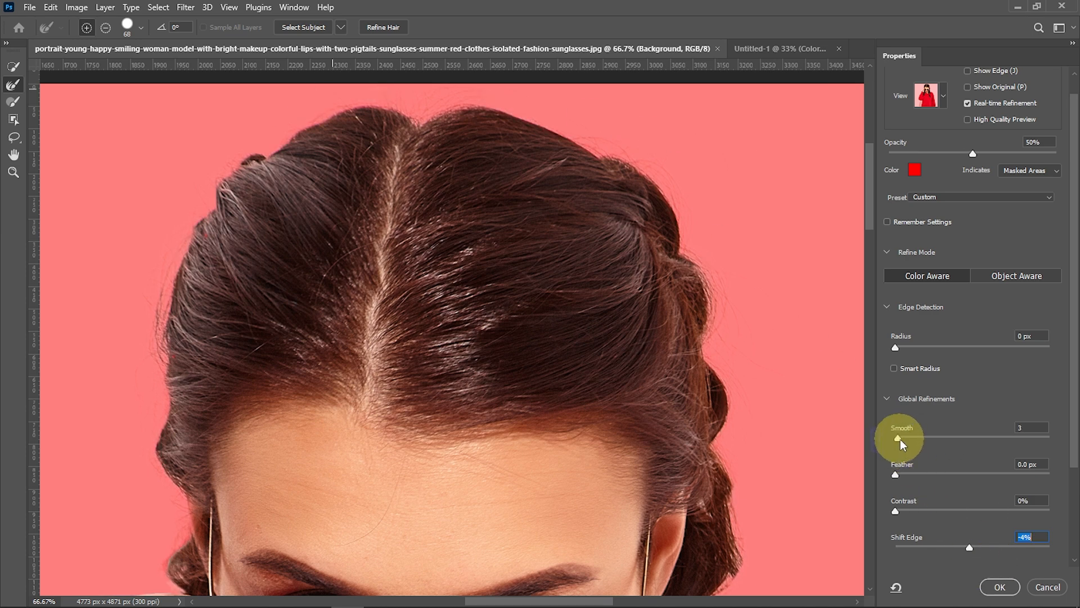
left_click(990, 586)
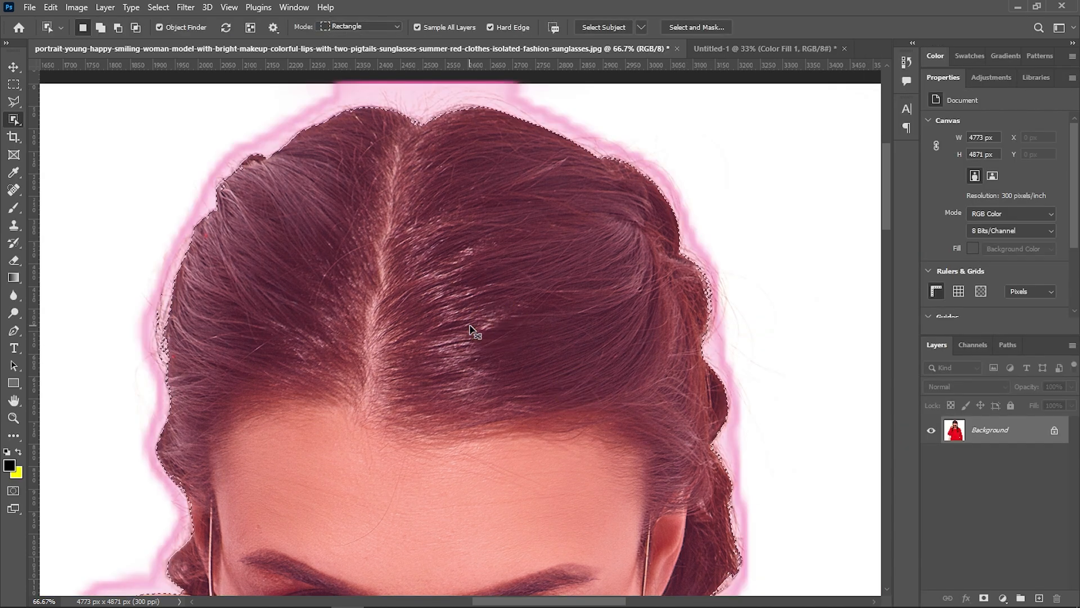
Step: Copy the selected woman to a new layer and hide the Background layer
key("ctrl+0")
key("ctrl+j")
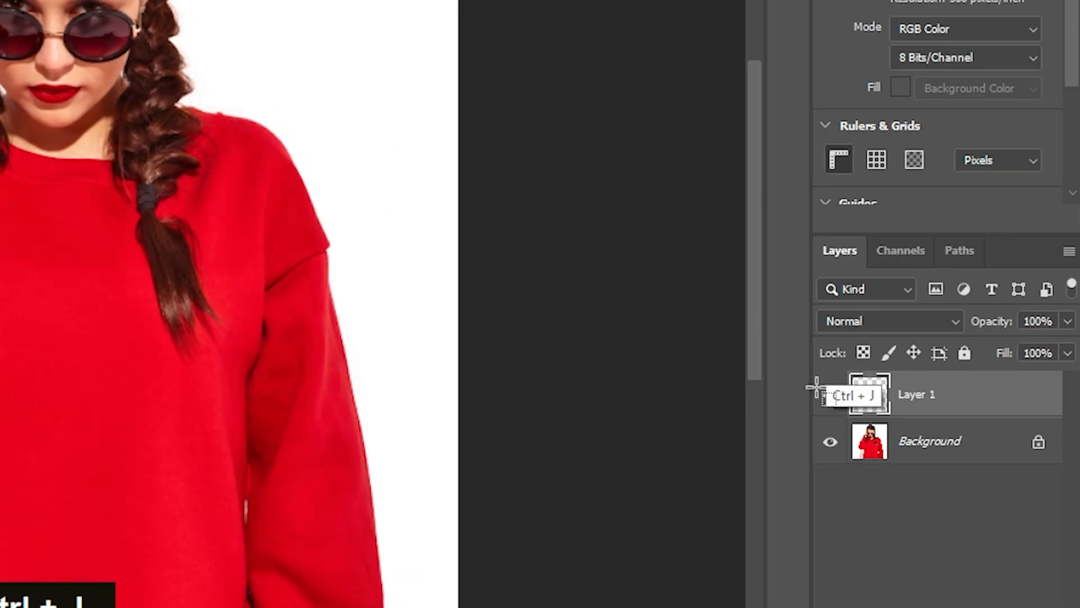
left_click(831, 442)
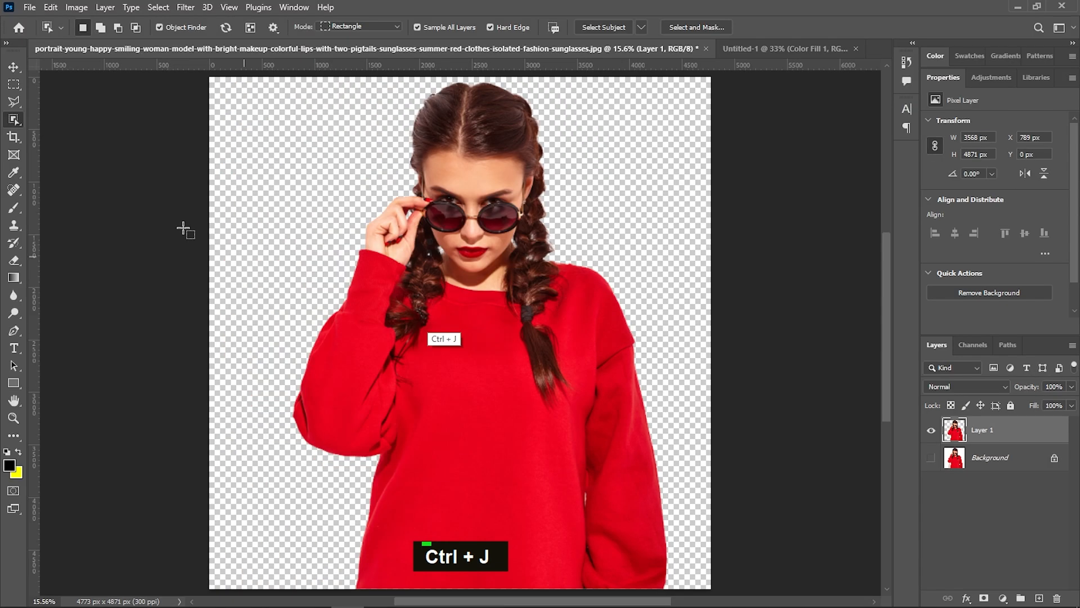
Step: Move the cut-out woman into the Untitled-1 document and scale her to about 42%, aligned with the canvas's lower edge
left_click(12, 66)
left_click_drag(479, 242, 516, 241)
key("ctrl+t")
left_click_drag(814, 358, 583, 404)
left_click_drag(520, 385, 524, 416)
left_click_drag(601, 184, 626, 156)
left_click_drag(523, 422, 533, 396)
Step: Flip the woman horizontally and enlarge her slightly to about 1540 × 2103 px
right_click(533, 381)
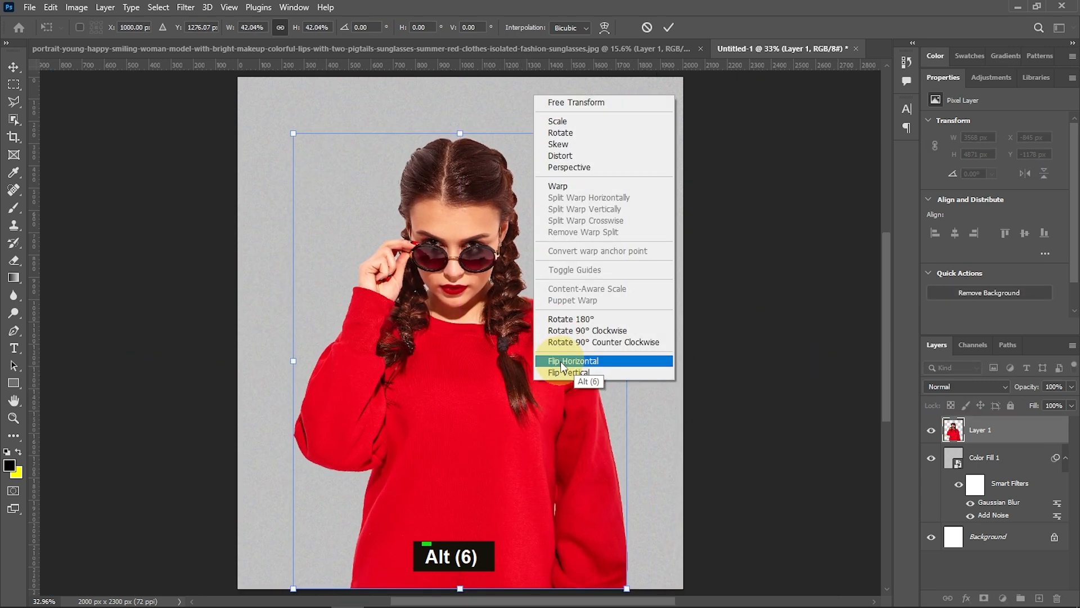
left_click(561, 362)
key("Return")
key("ctrl+minus")
key("ctrl+t")
left_click_drag(589, 181, 591, 178)
left_click_drag(495, 352, 494, 347)
key("Return")
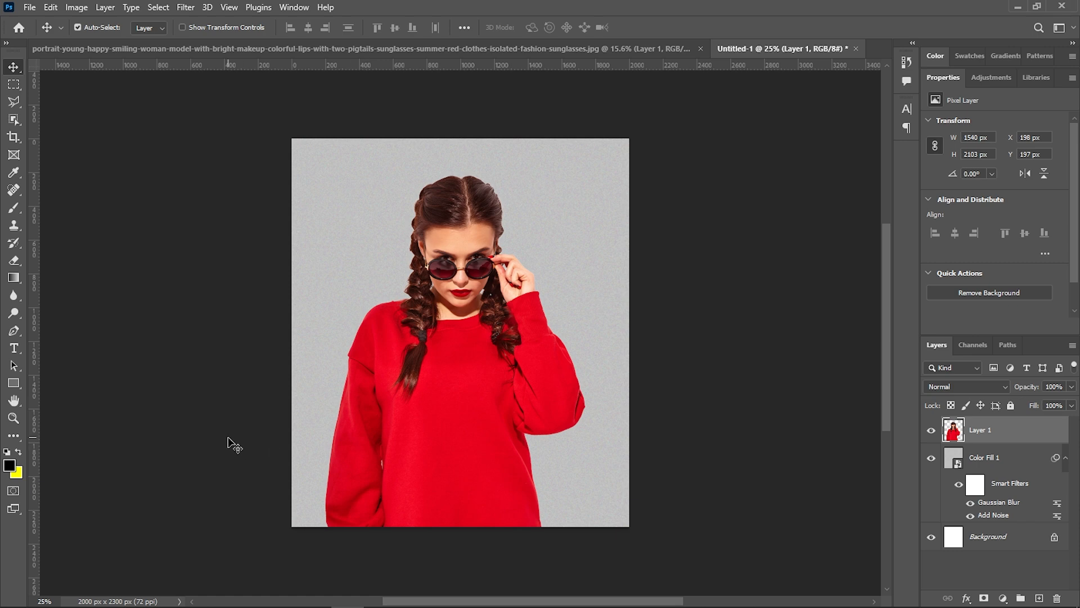
Step: Outline the lowered arm and shoulder with the Polygonal Lasso, subtract a strip along the torso, delete the selected area and deselect
key("ctrl")
key("ctrl")
left_click(14, 102)
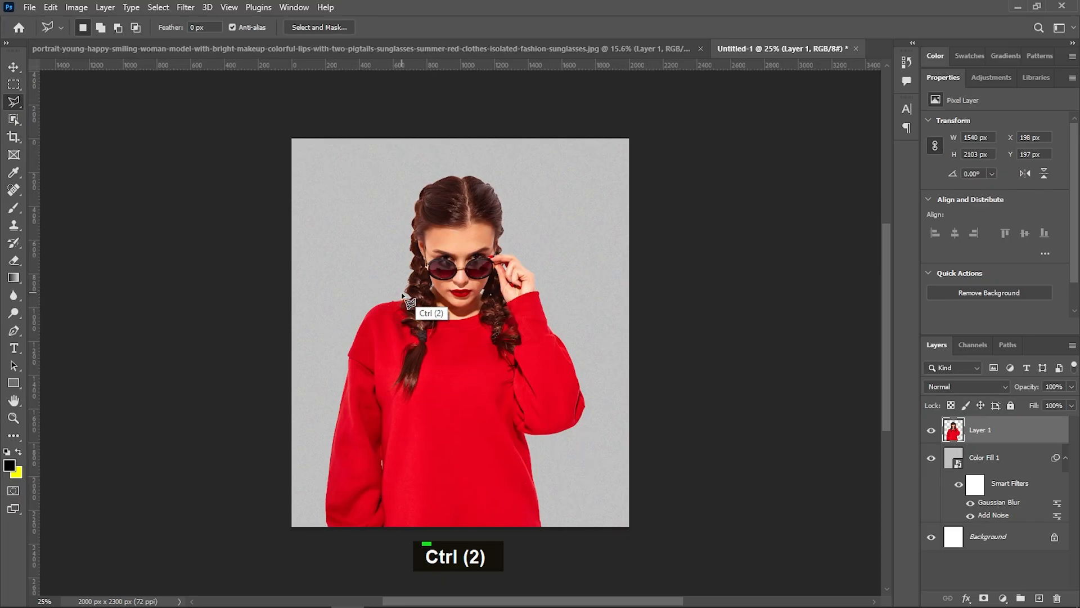
left_click(402, 293)
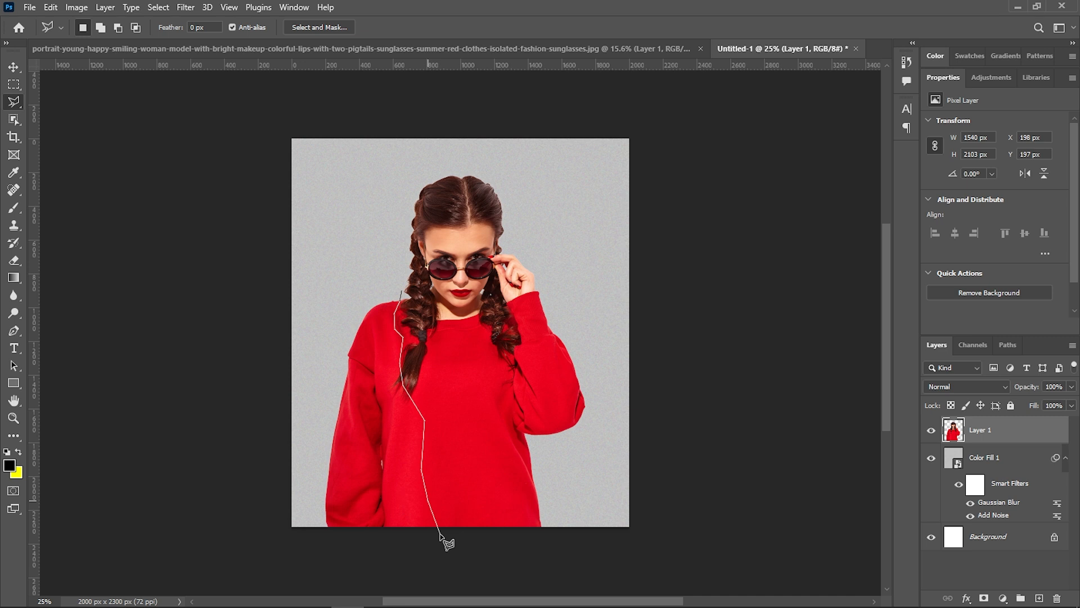
left_click(404, 291)
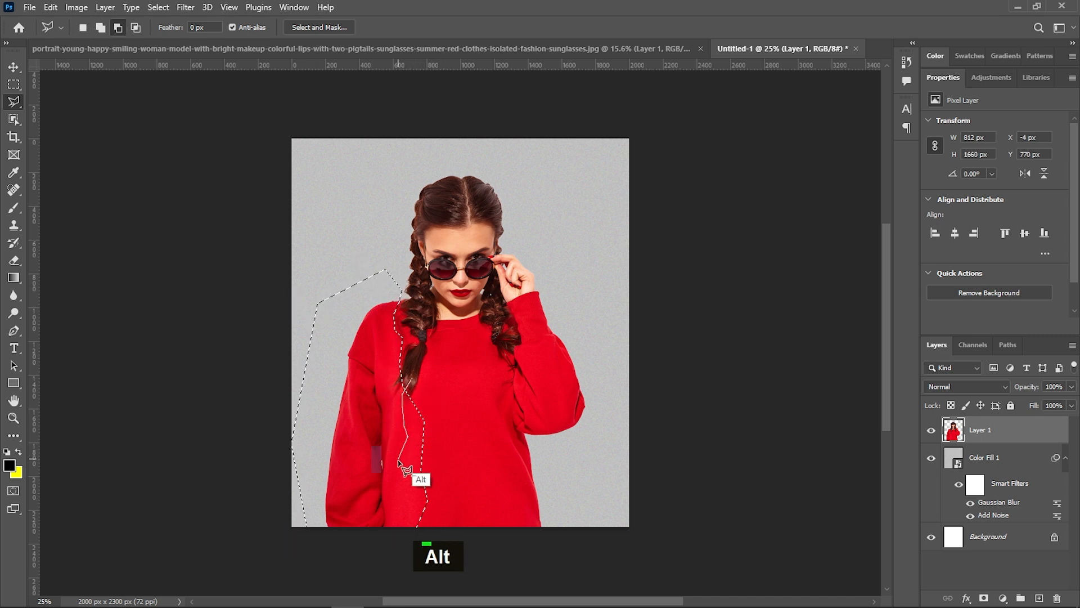
left_click_drag(402, 527, 381, 563)
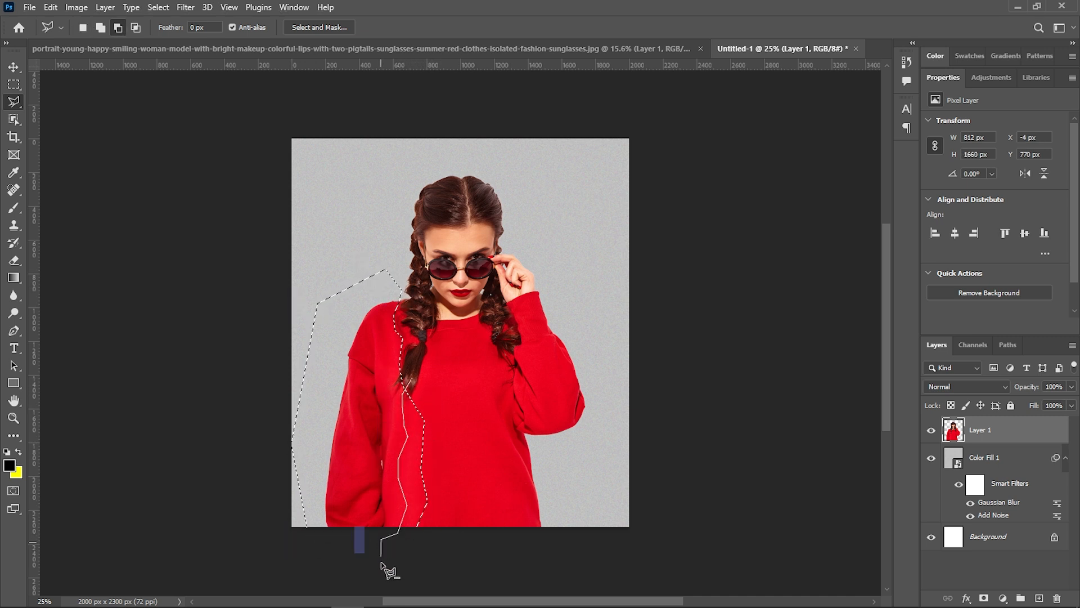
left_click(410, 385)
key("Delete")
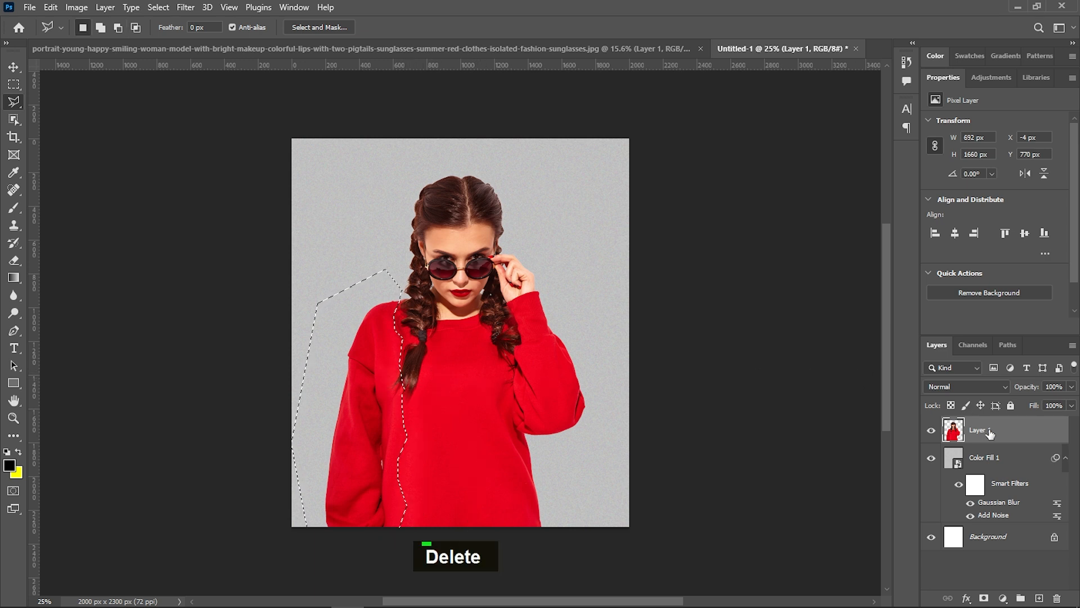
key("ctrl+d")
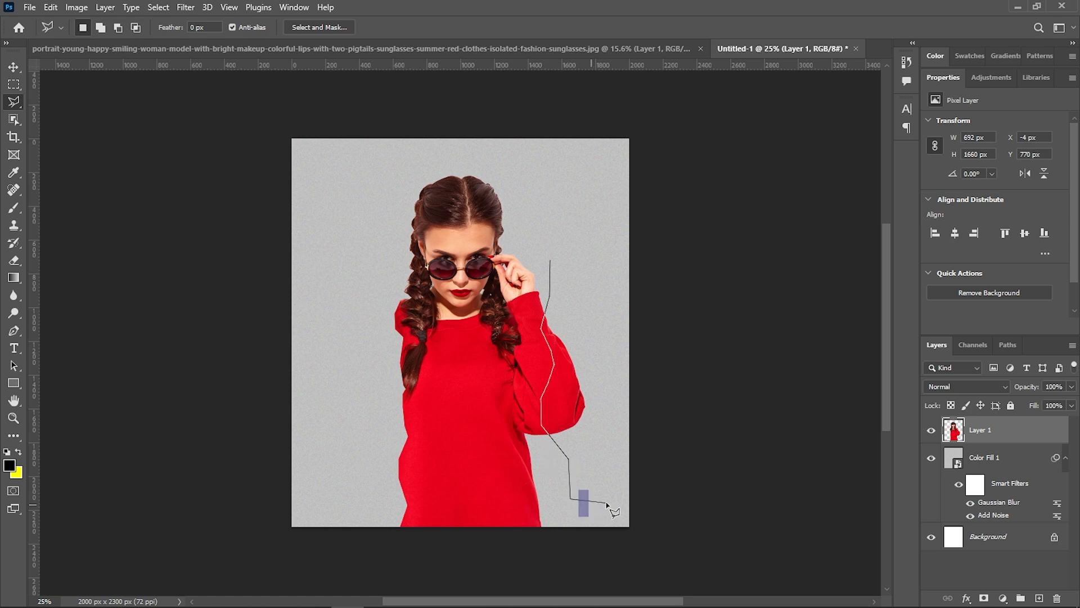
Step: Delete the outlined outer edge of the raised arm's sleeve from the woman's layer and deselect
key("Delete")
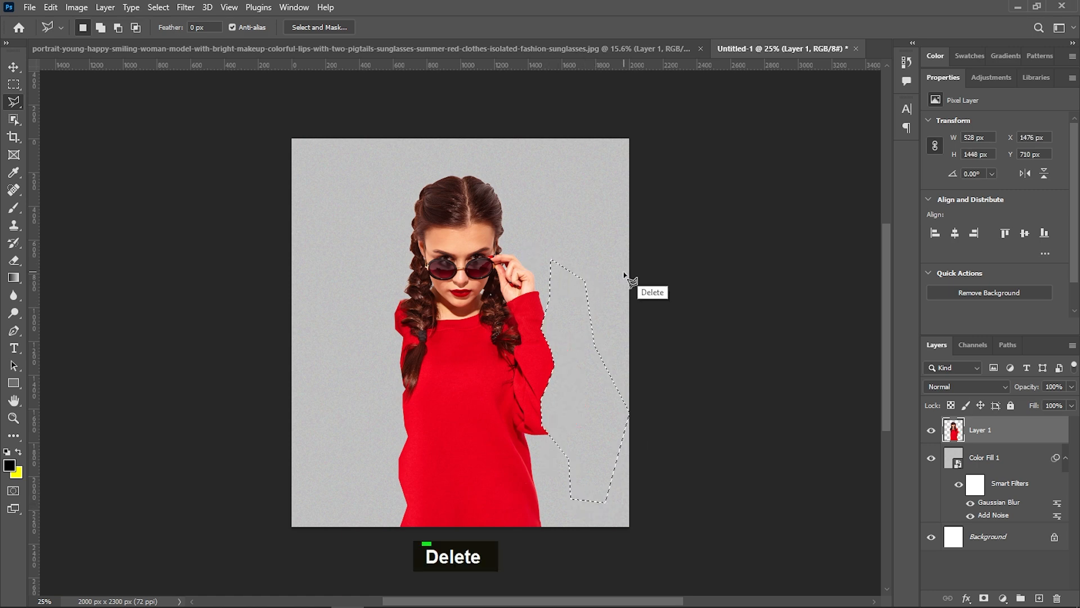
key("ctrl+d")
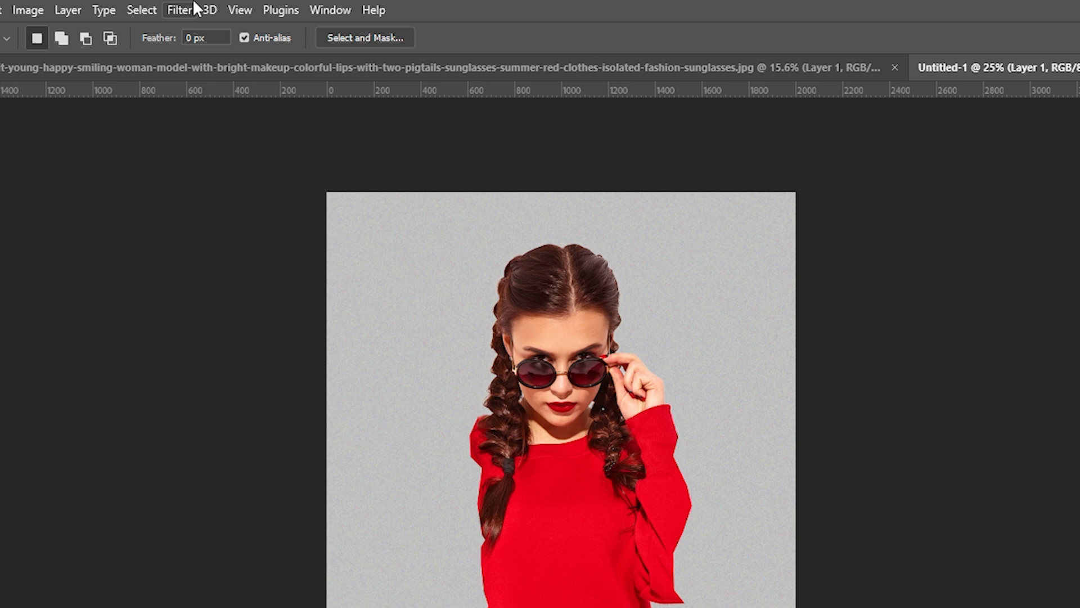
Step: Apply the Paint Daubs filter to the woman with Brush Size 1, Sharpness 15 and Simple brush type
left_click(185, 8)
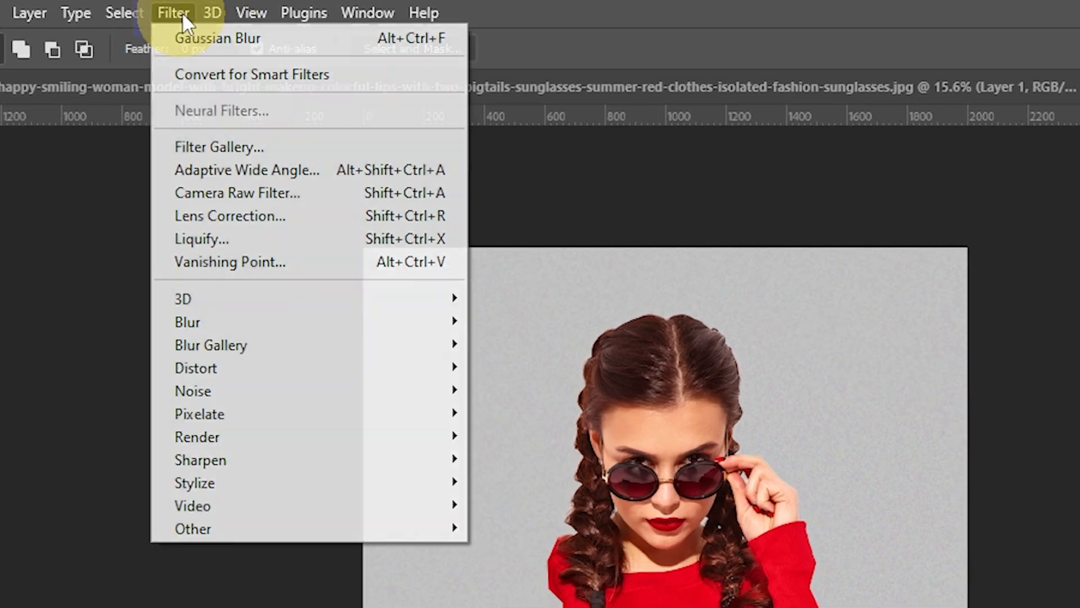
left_click(216, 147)
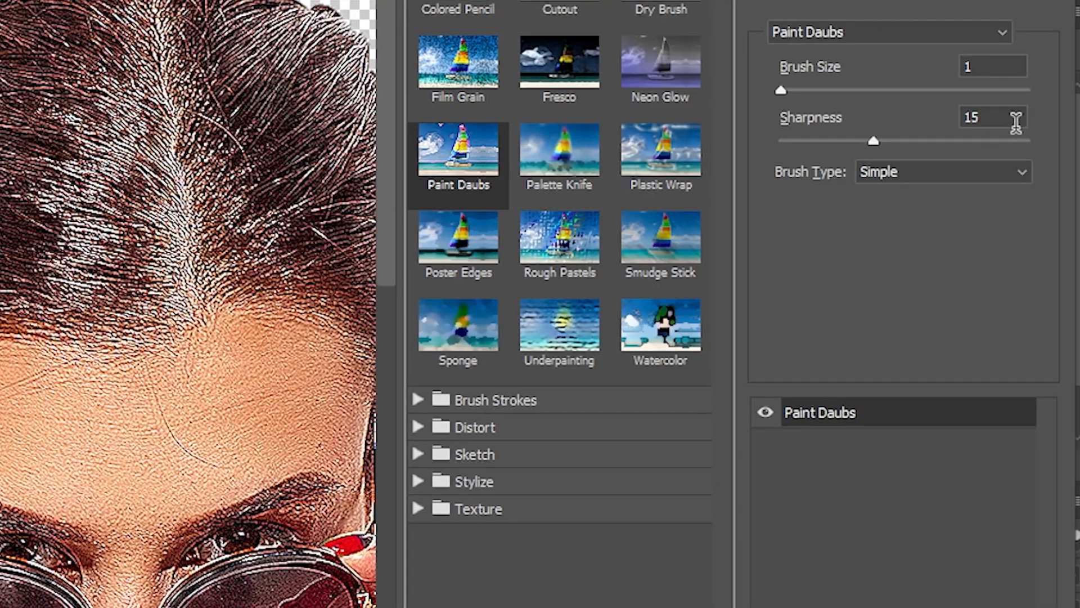
left_click_drag(1015, 121, 944, 125)
left_click_drag(161, 591, 90, 479)
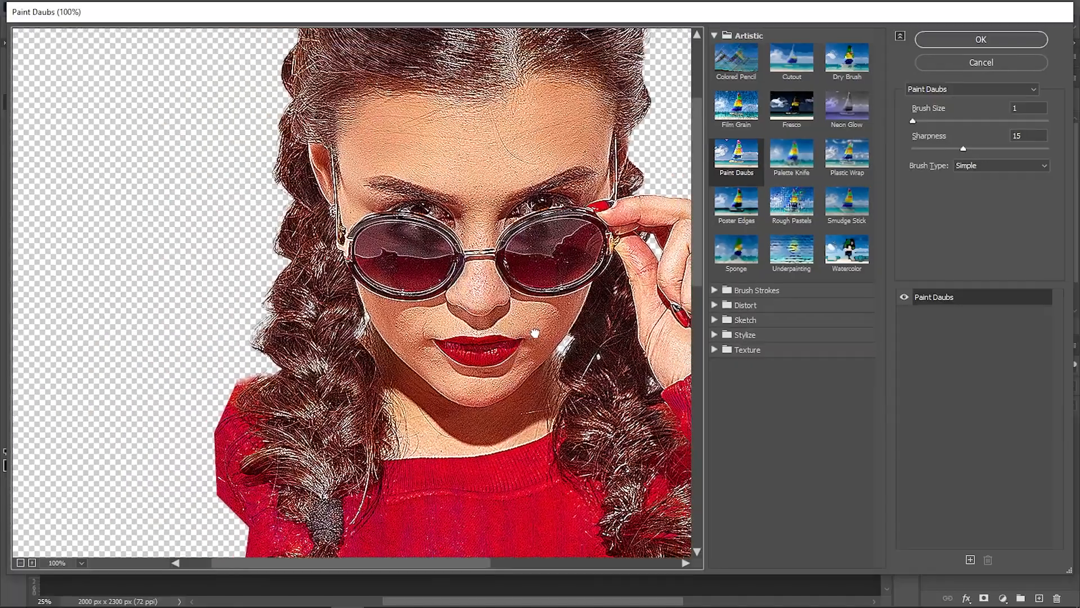
left_click(981, 40)
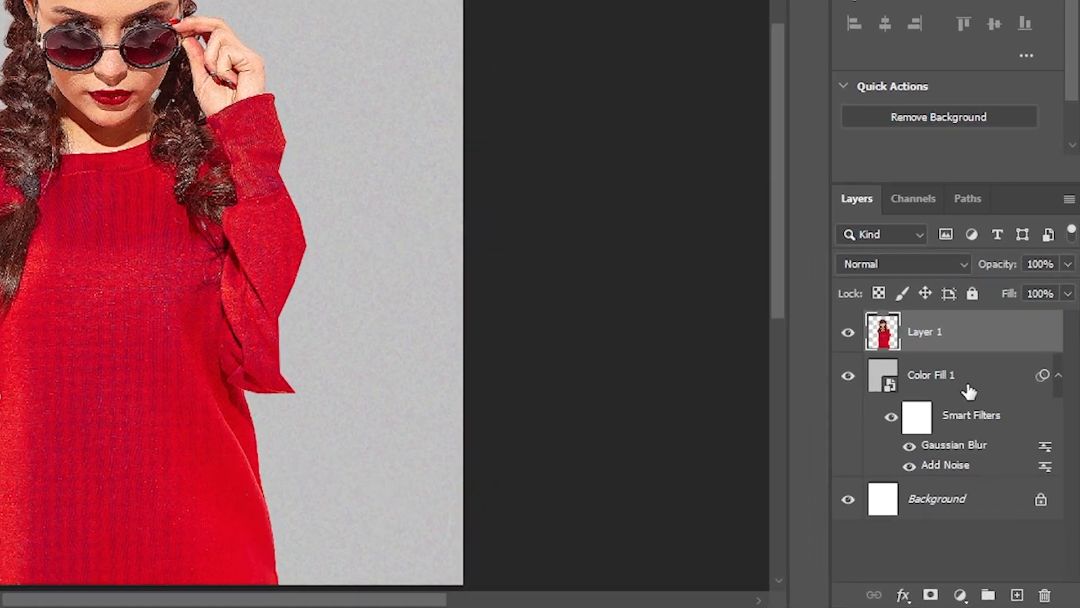
Step: Add a Black & White adjustment layer above the woman with Reds at 33 and Yellows at 117
left_click(960, 595)
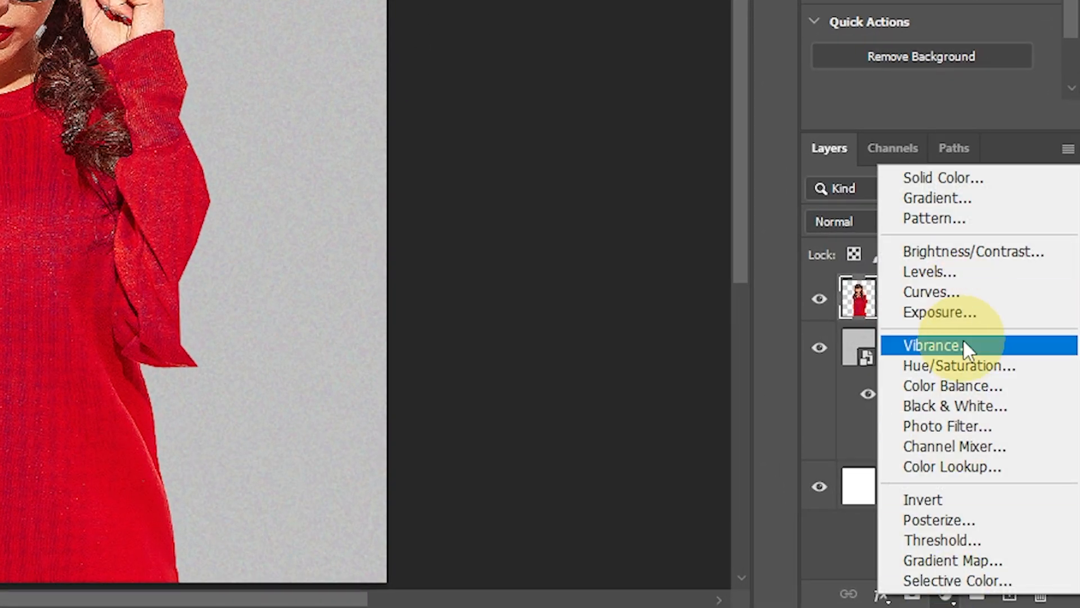
left_click(914, 406)
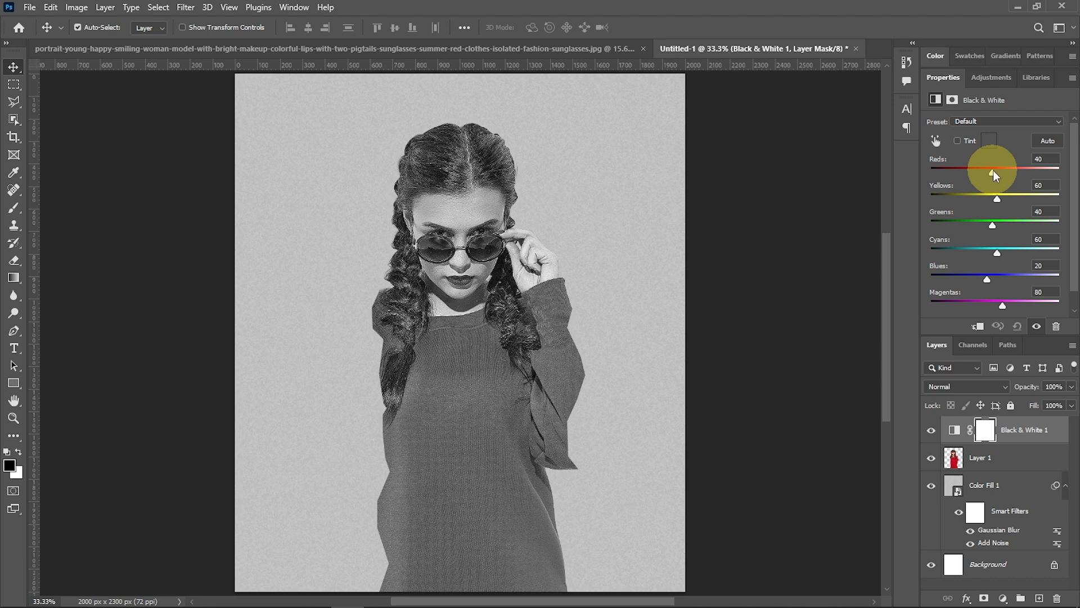
left_click_drag(993, 174, 1011, 203)
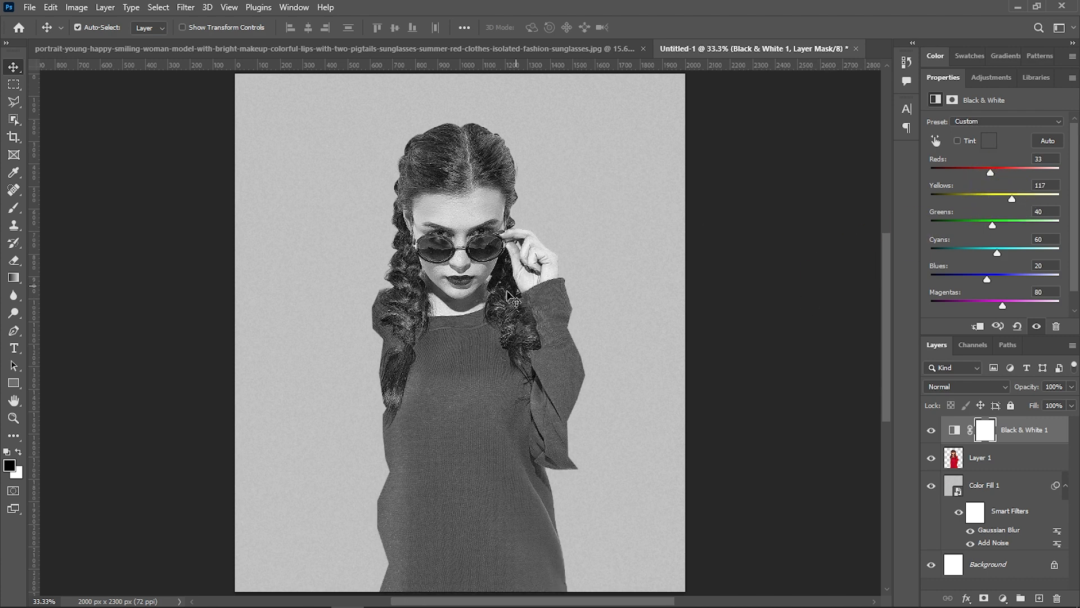
Step: Shift the woman slightly to the left and clip the Black & White adjustment to Layer 1
left_click_drag(486, 306, 481, 283)
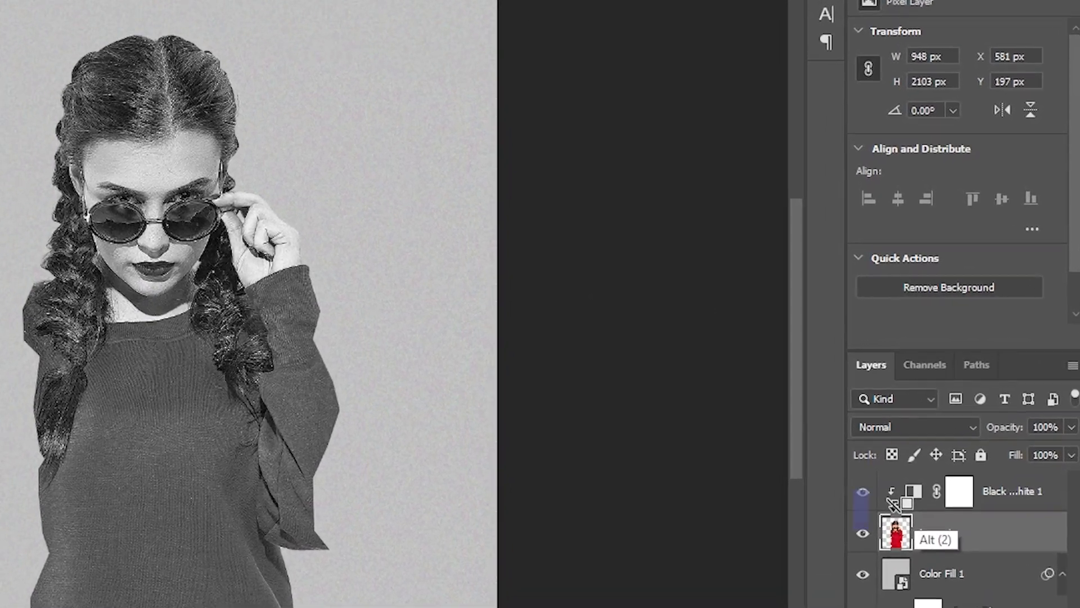
left_click(952, 442, "alt")
left_click(954, 431)
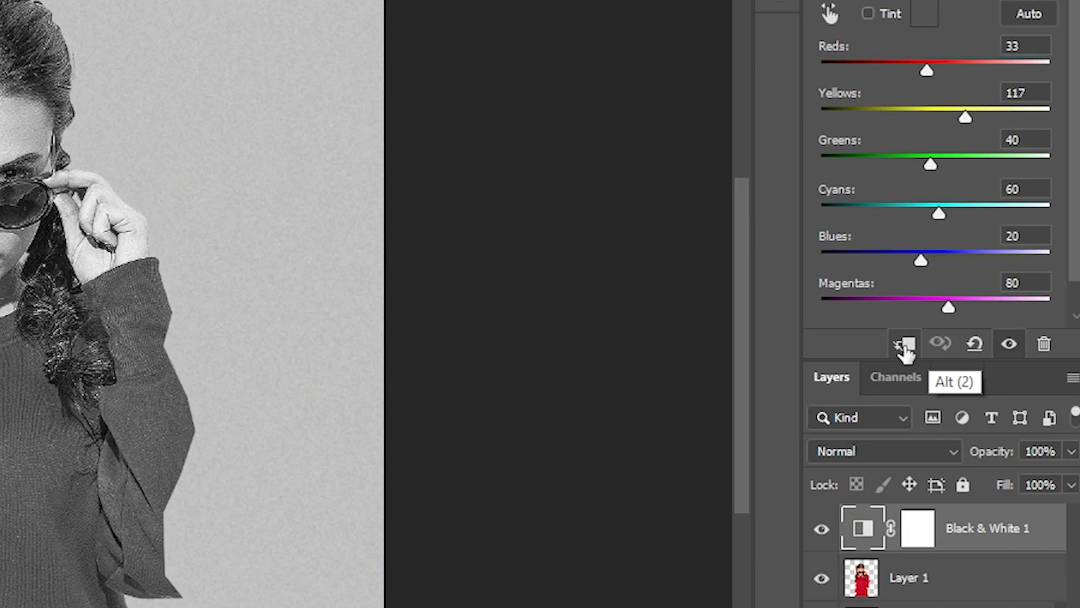
left_click(906, 348)
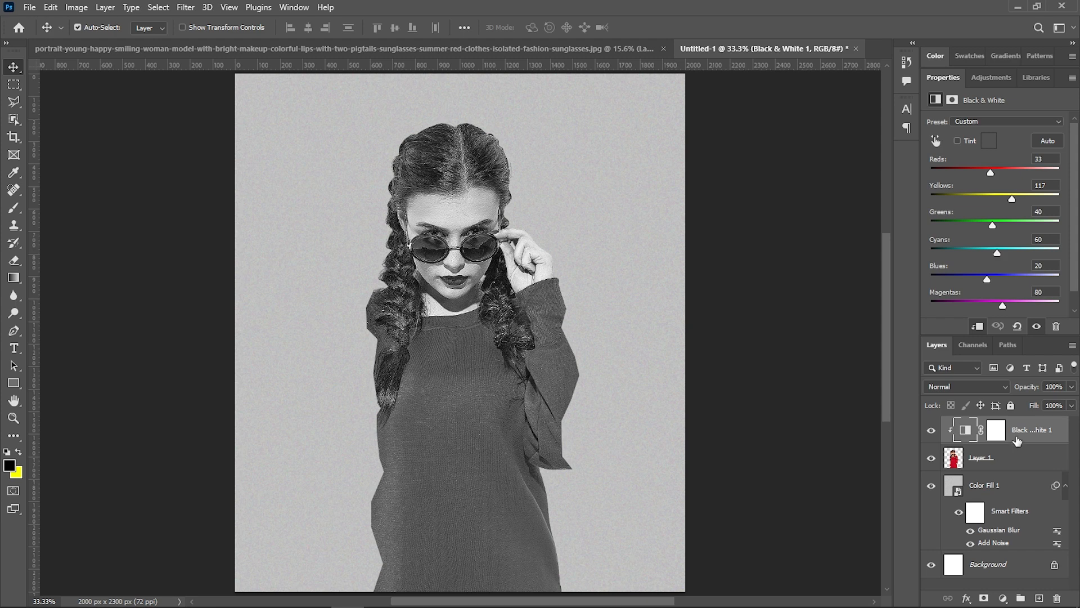
Step: Merge the Black & White adjustment with Layer 1 and move the merged woman further left on the canvas
left_click(1007, 457, "shift")
key("ctrl+e")
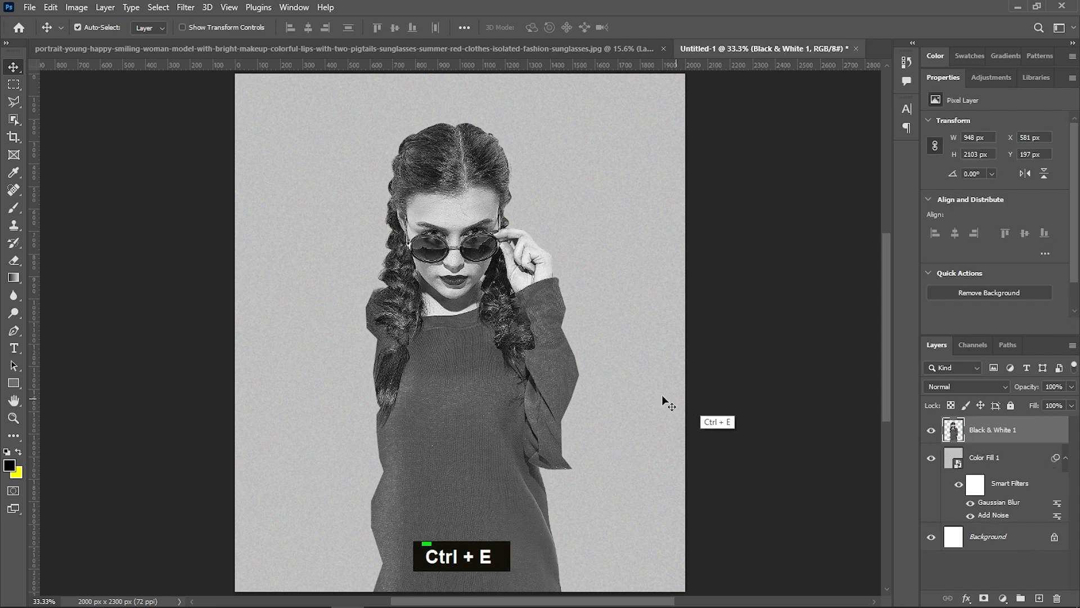
left_click_drag(495, 345, 458, 362)
key("ctrl+0")
Step: Add the text TOPMODEL in Montserrat Black 70 pt to the right of the woman, just above the Color Fill 1 layer
left_click(614, 386)
type("t")
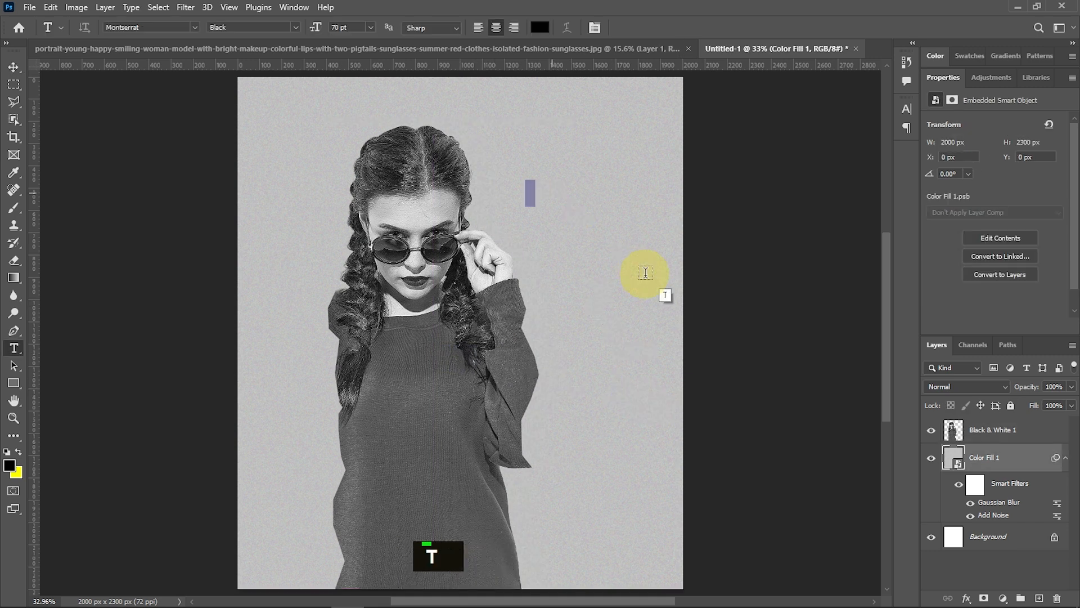
type("TOP")
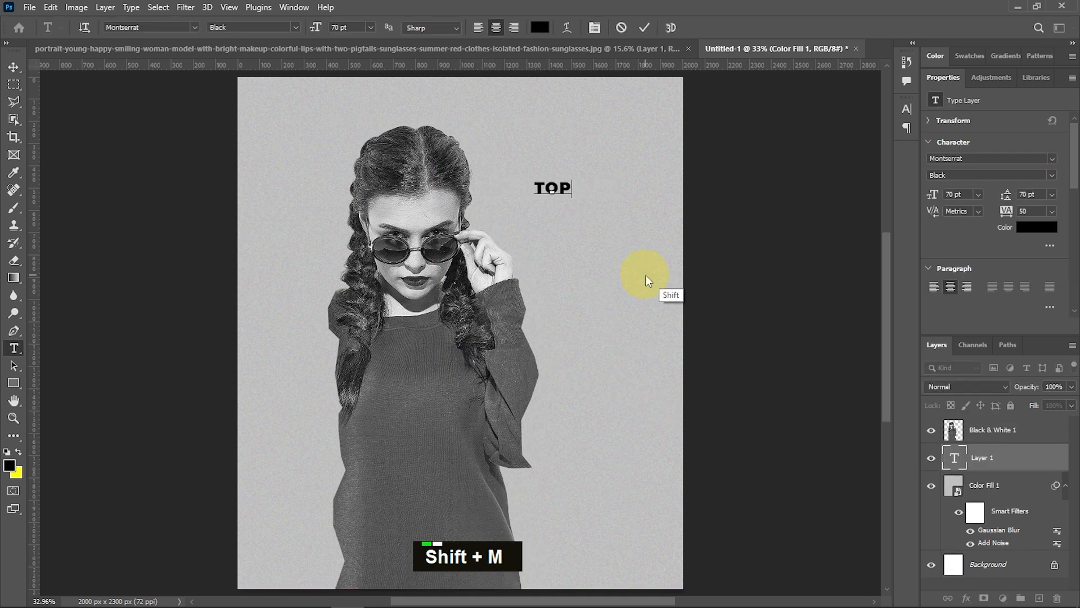
type("MODEL")
Step: Recolor the whole TOPMODEL text pure red and commit the text edit
key("ctrl+a")
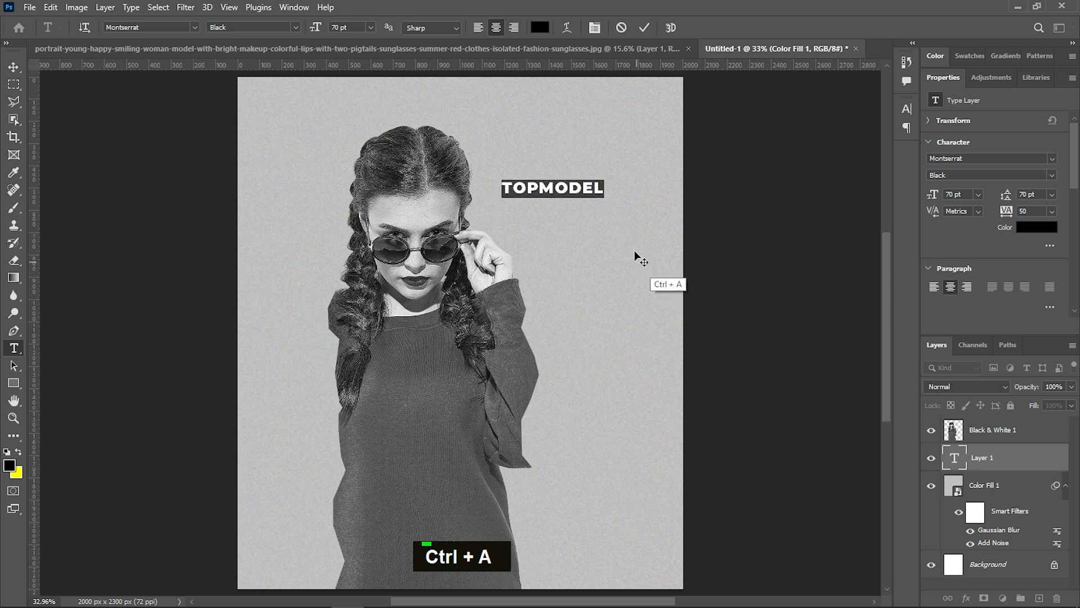
left_click(540, 27)
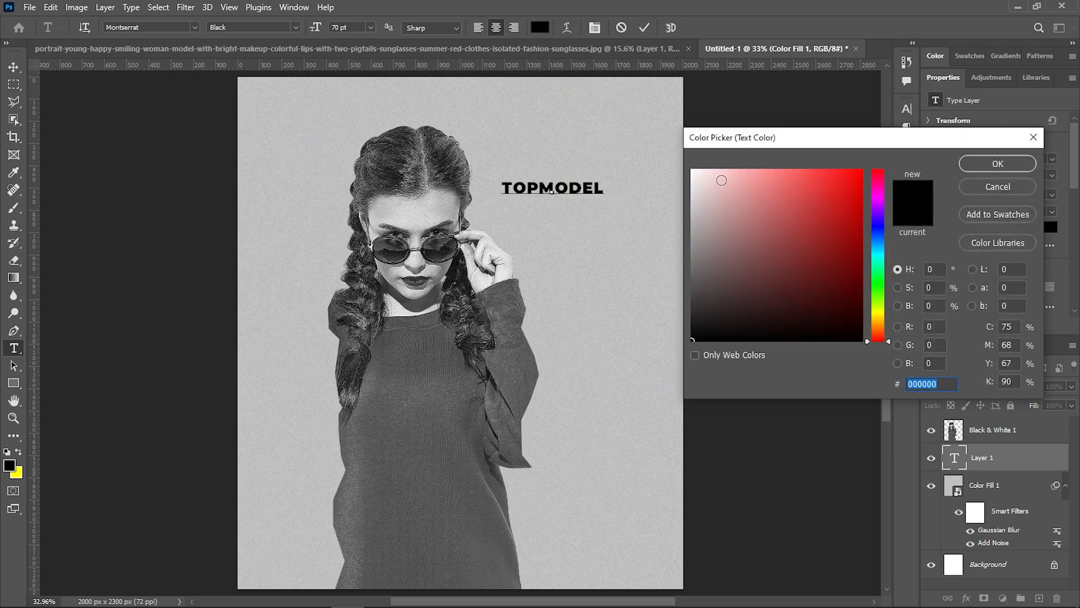
left_click_drag(810, 192, 866, 167)
left_click(998, 167)
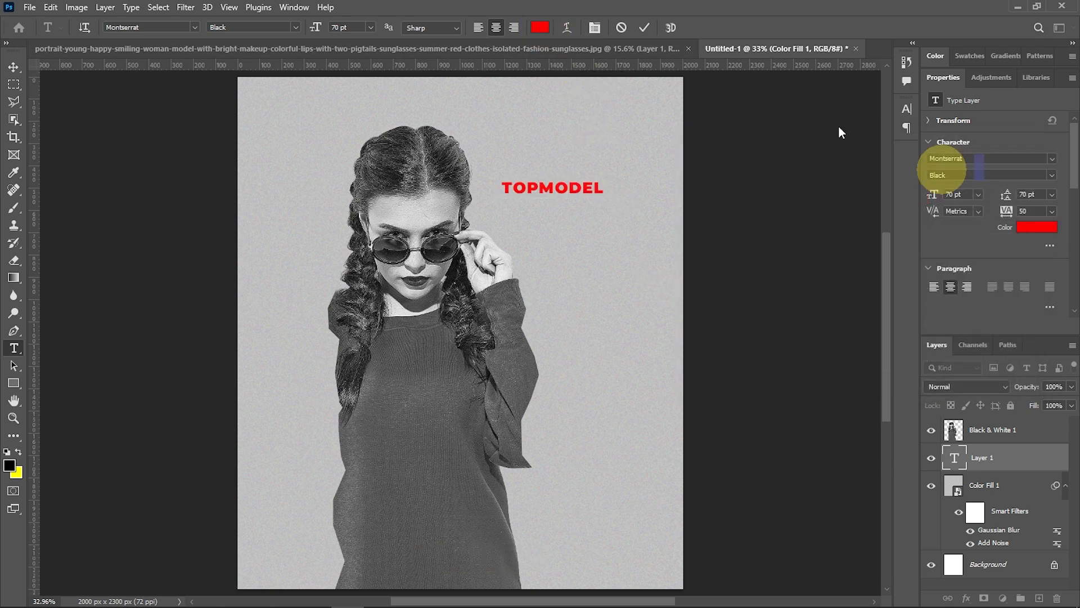
left_click(12, 100)
Step: Rotate the TOPMODEL text to -90°, scale it to about 434% and place it vertically over the left part of the figure
key("ctrl+t")
left_click_drag(631, 202, 641, 91)
left_click_drag(529, 180, 337, 383)
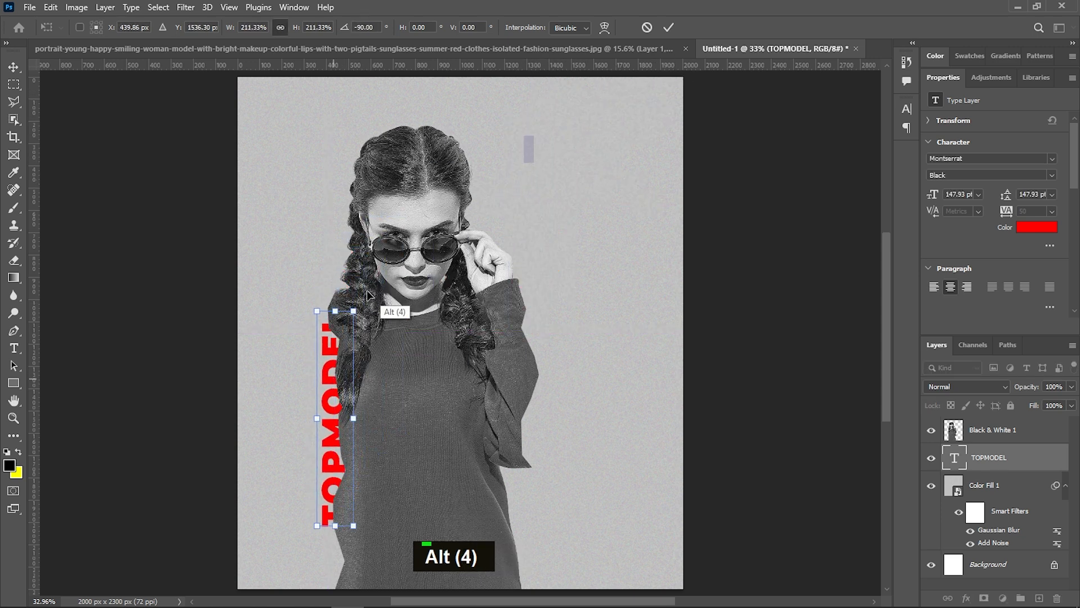
left_click_drag(354, 310, 436, 202)
left_click_drag(327, 362, 375, 309)
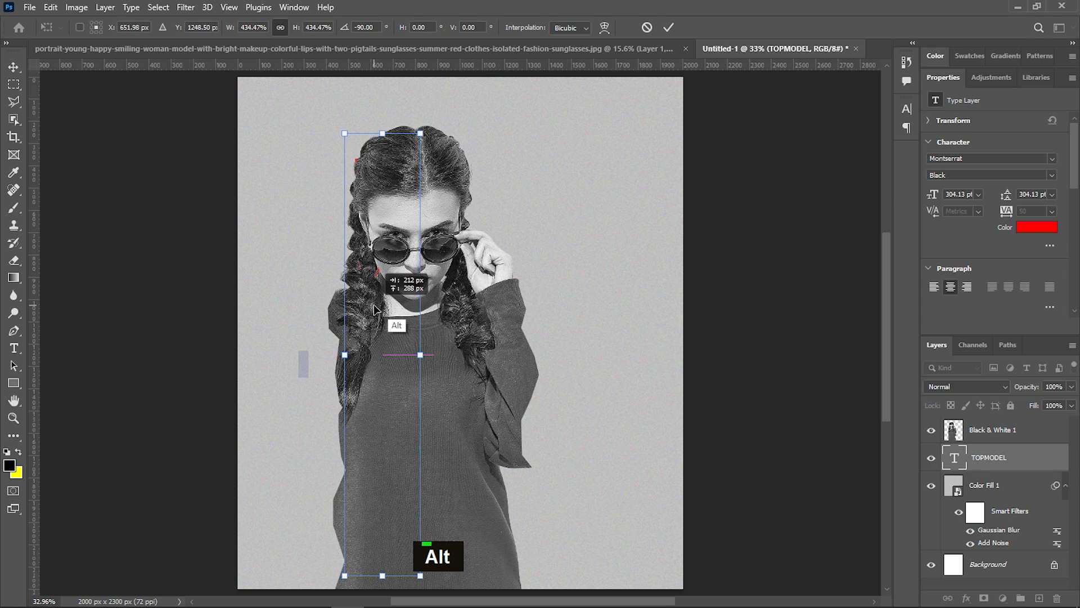
Step: Move the TOPMODEL layer above the Black & White 1 layer and nudge the text slightly right
left_click_drag(1042, 448, 1018, 421)
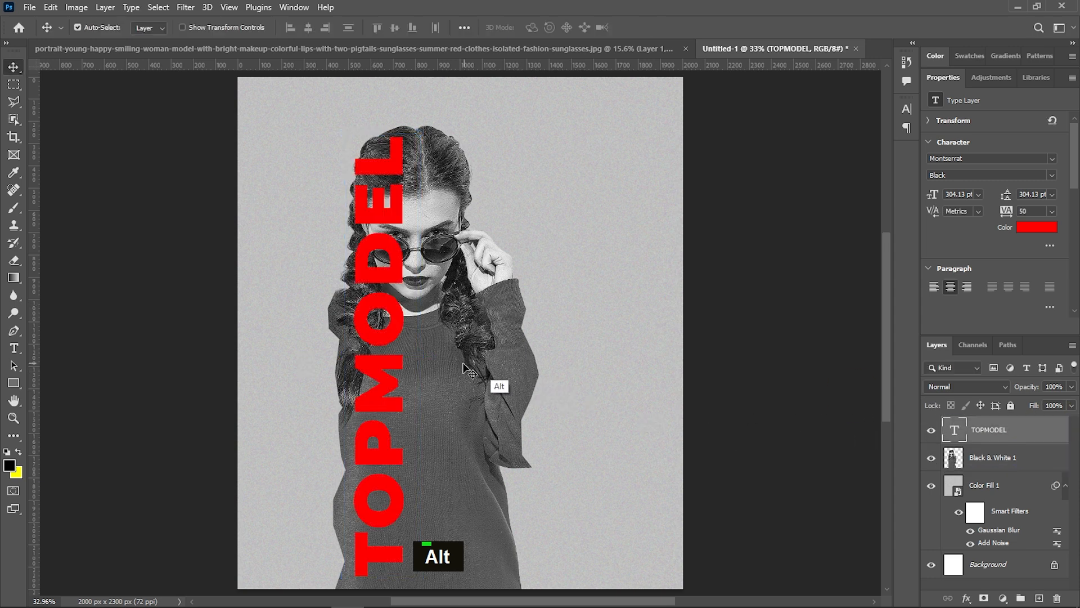
key("shift+Right")
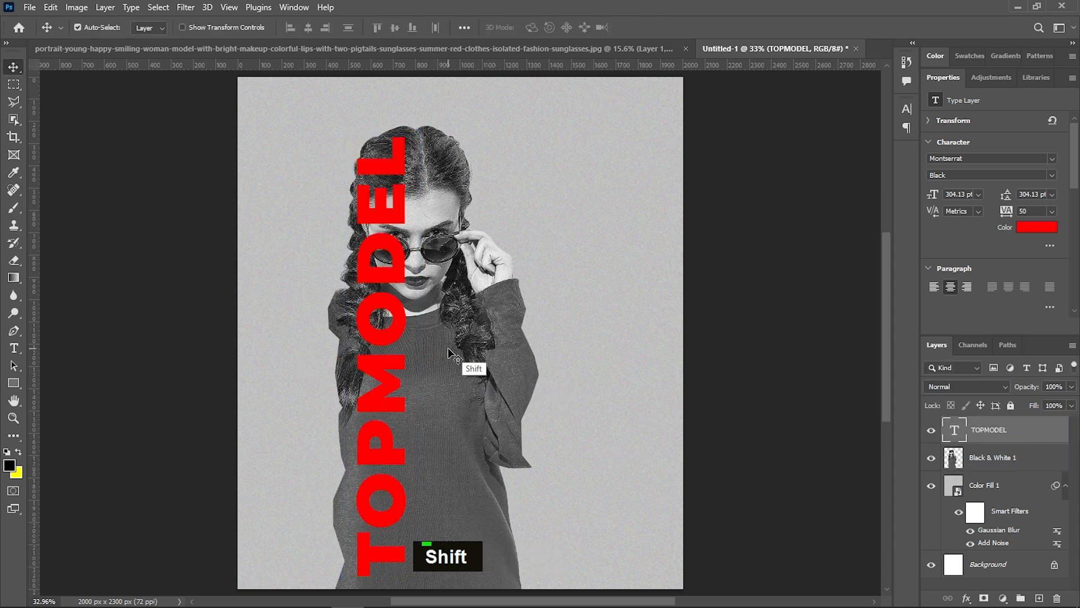
Step: Scale the woman to about 106.7% and shift her slightly right, aligned with the canvas's lower edge
left_click(448, 346)
key("ctrl+t")
left_click_drag(538, 120, 567, 105)
left_click_drag(479, 297, 487, 281)
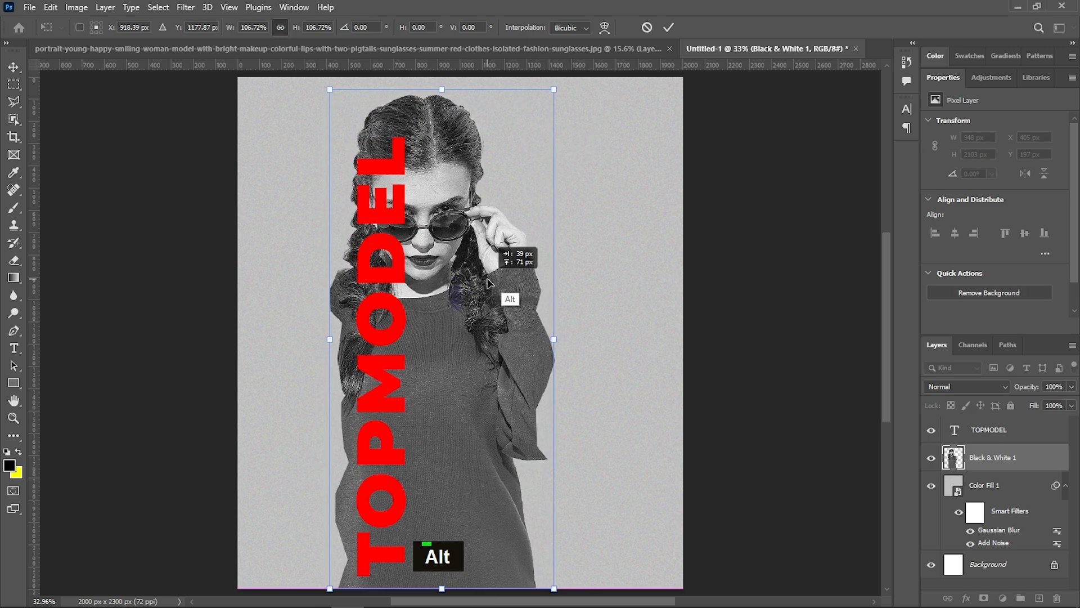
key("Return")
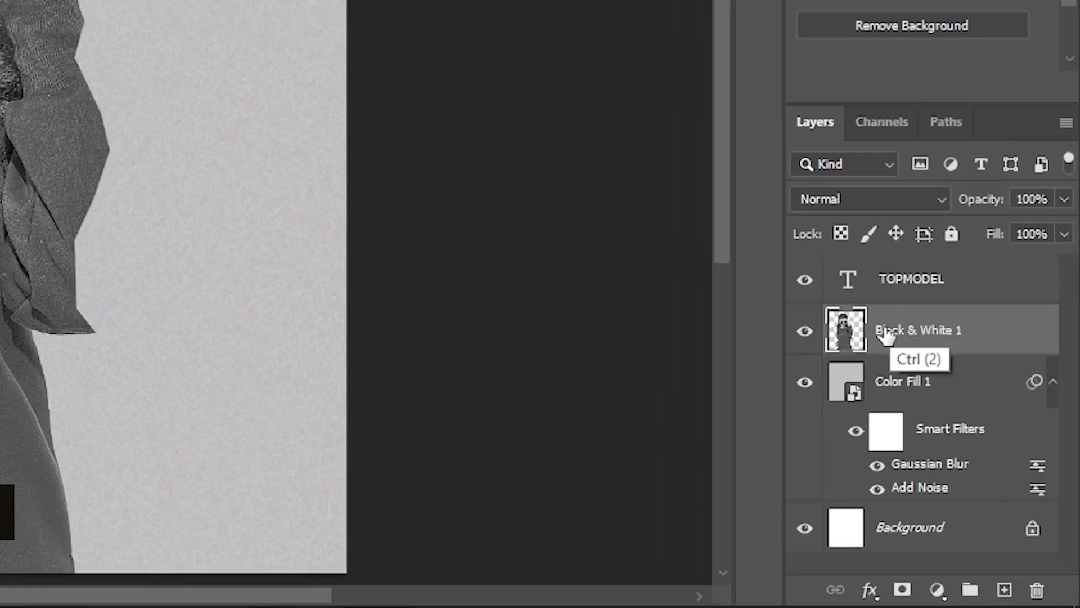
Step: Duplicate the Black & White 1 layer to the top of the layer stack, above TOPMODEL, and hide the copy
left_click_drag(885, 333, 1004, 589)
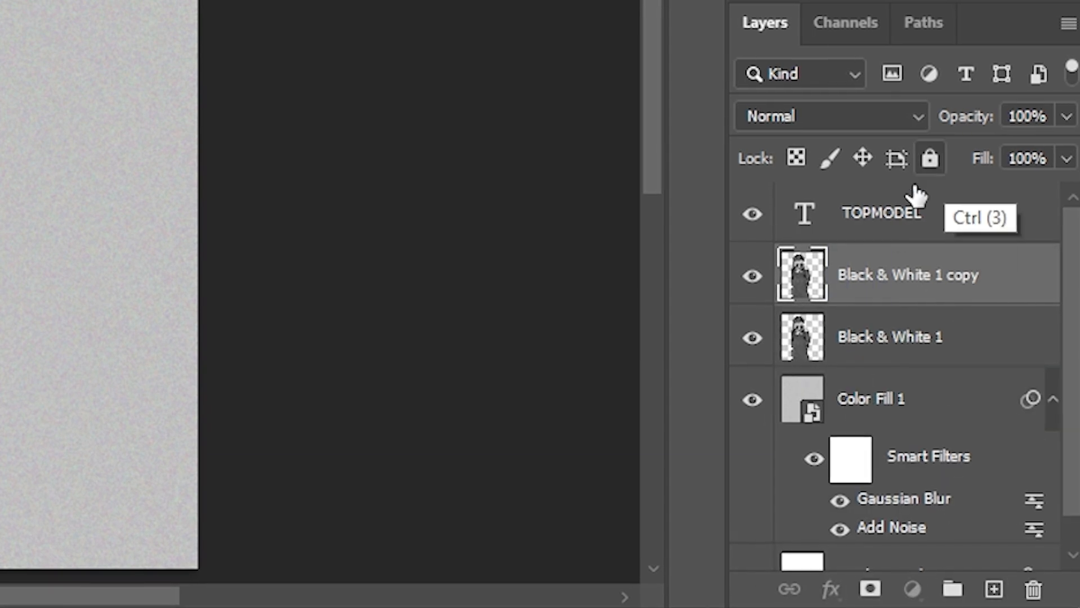
left_click_drag(916, 194, 903, 202)
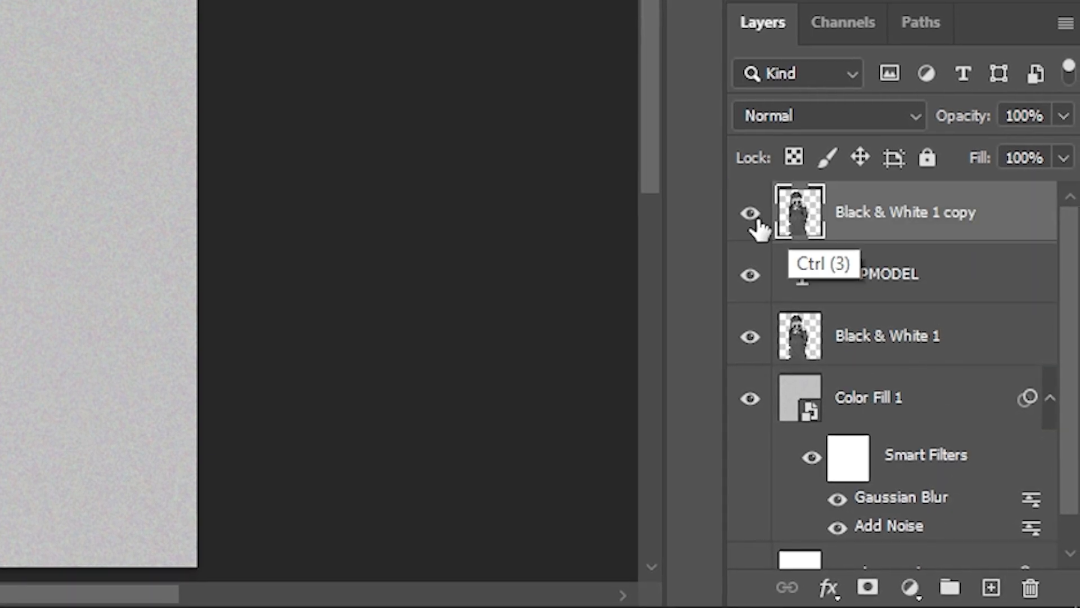
left_click(753, 213)
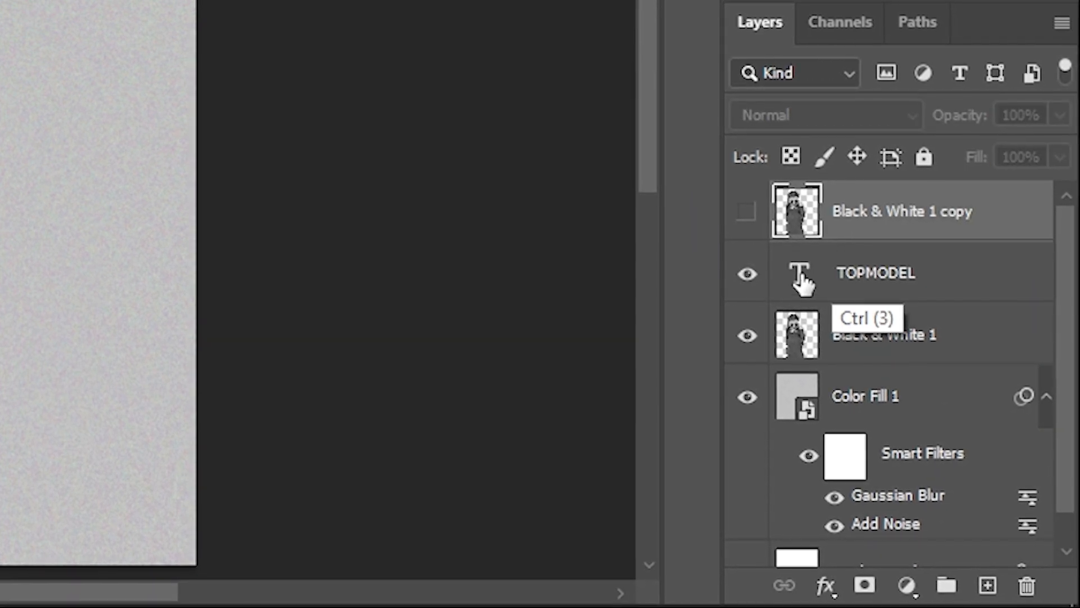
Step: Add a layer mask to Black & White 1 and load the TOPMODEL letters as an inverted selection for brushing
left_click(810, 351)
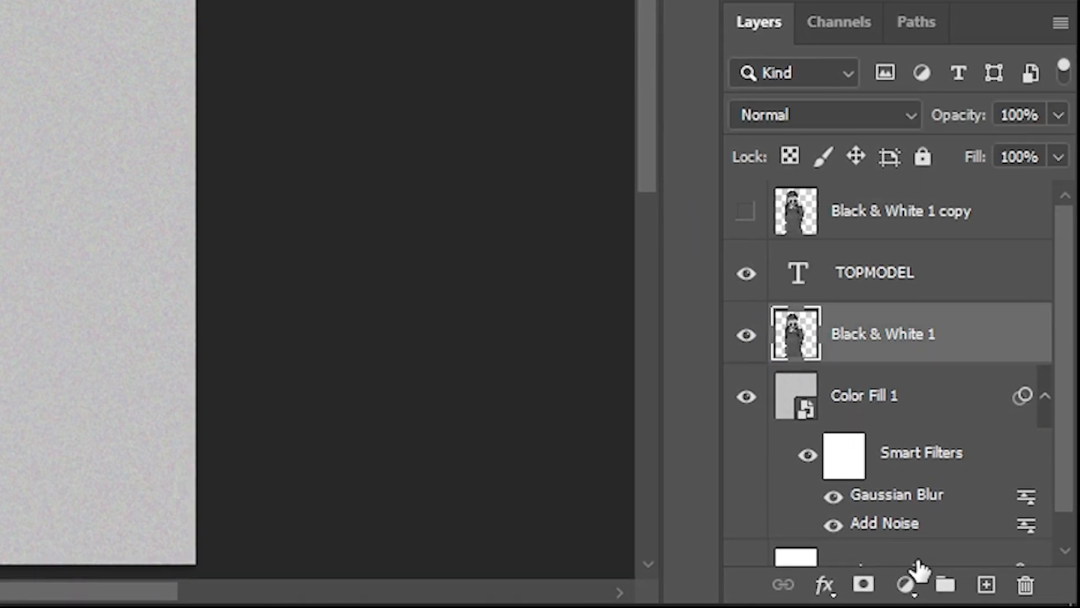
left_click(867, 585)
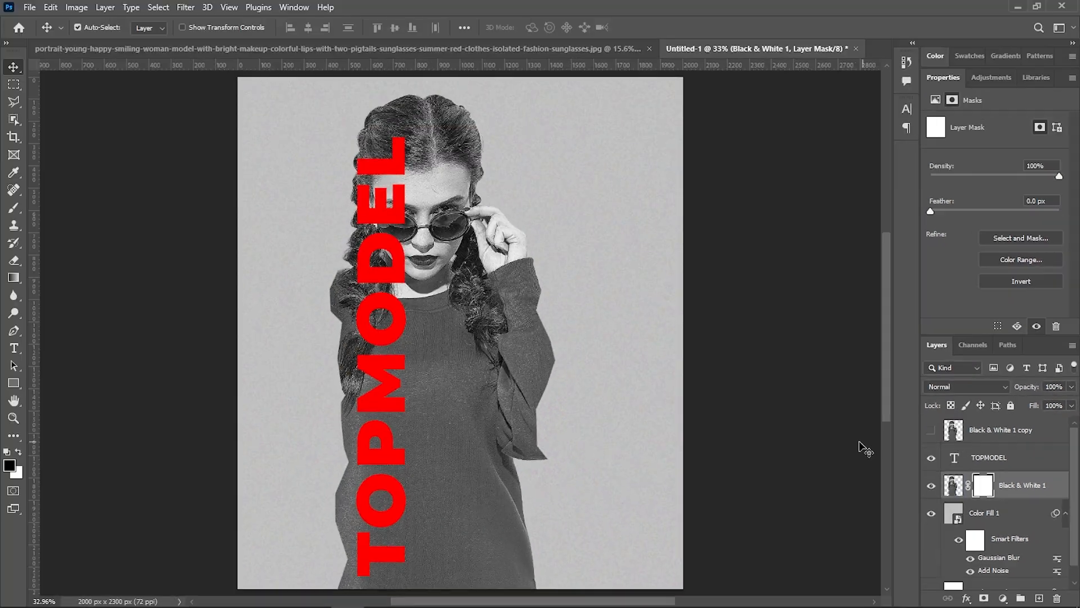
left_click(954, 458, "ctrl")
key("ctrl+equal")
key("ctrl+equal")
key("ctrl+equal")
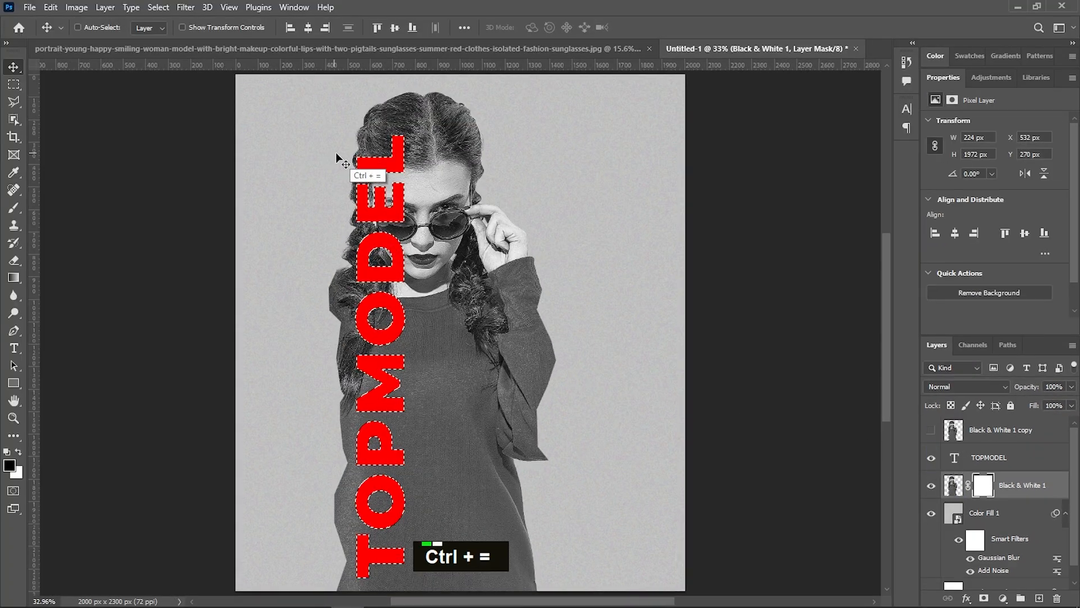
left_click_drag(522, 374, 633, 537)
key("b")
key("ctrl+shift+i")
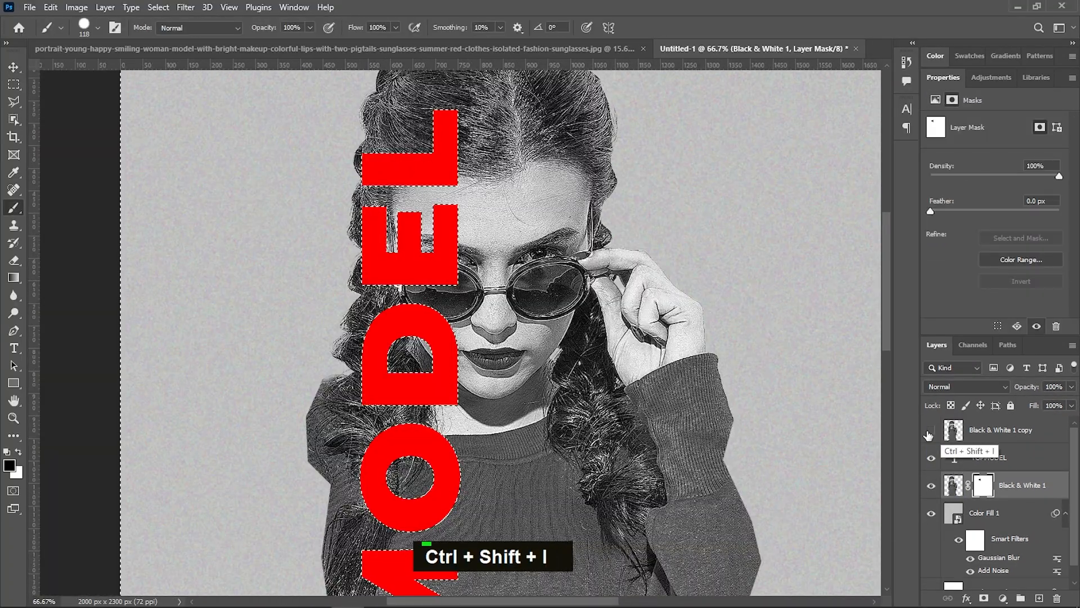
Step: On the Black & White 1 mask, brush away the hair and shoulder outside the L, E, D and O letters
mouse_move(434, 214)
left_mouse_down()
mouse_move(398, 198)
mouse_move(366, 203)
left_mouse_up()
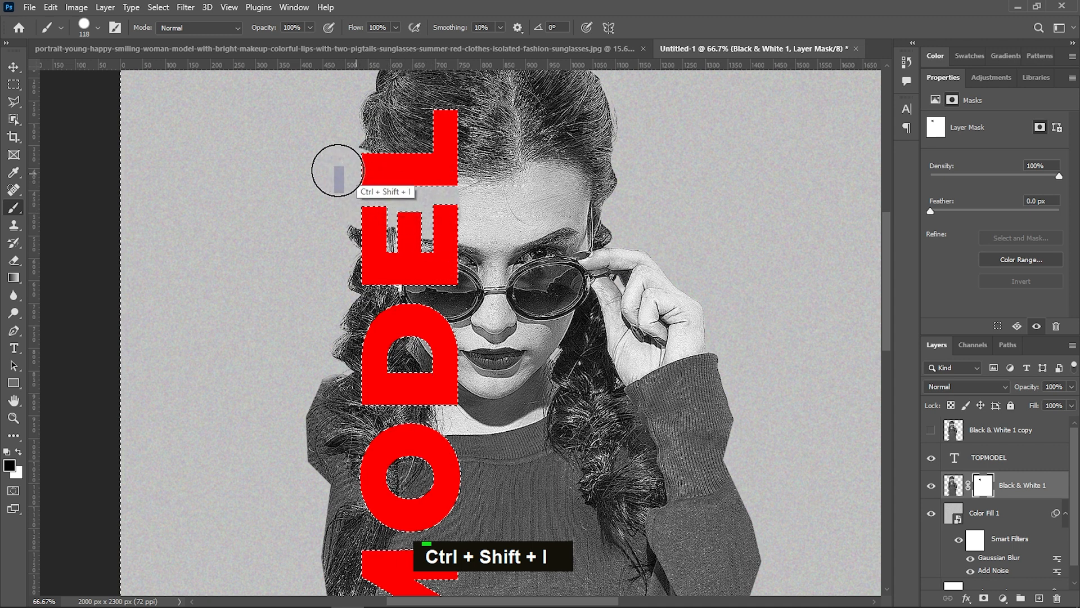
key("ctrl+z")
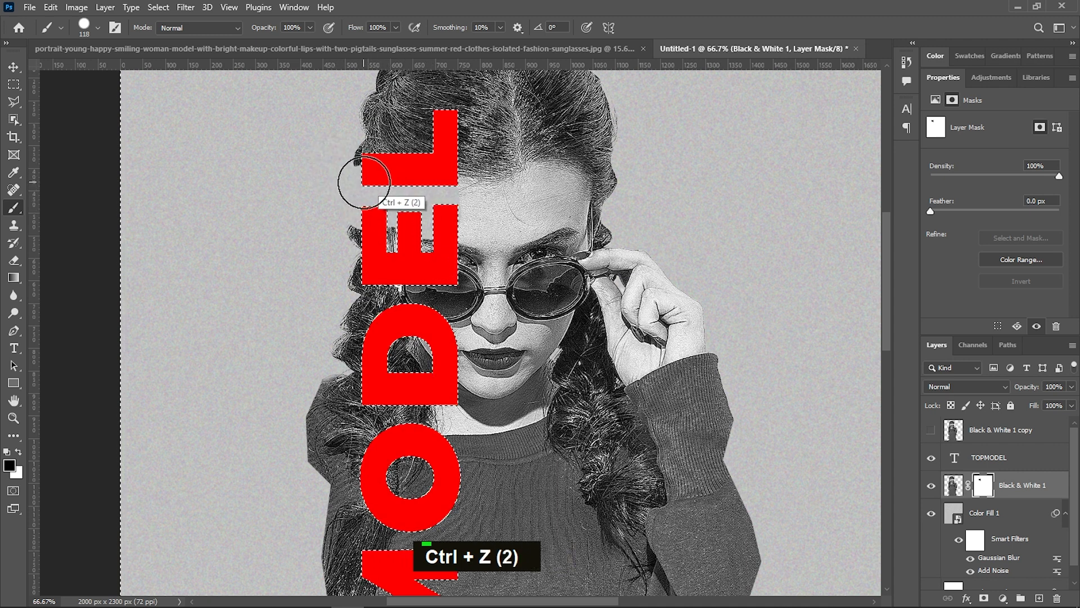
left_click_drag(364, 183, 363, 181)
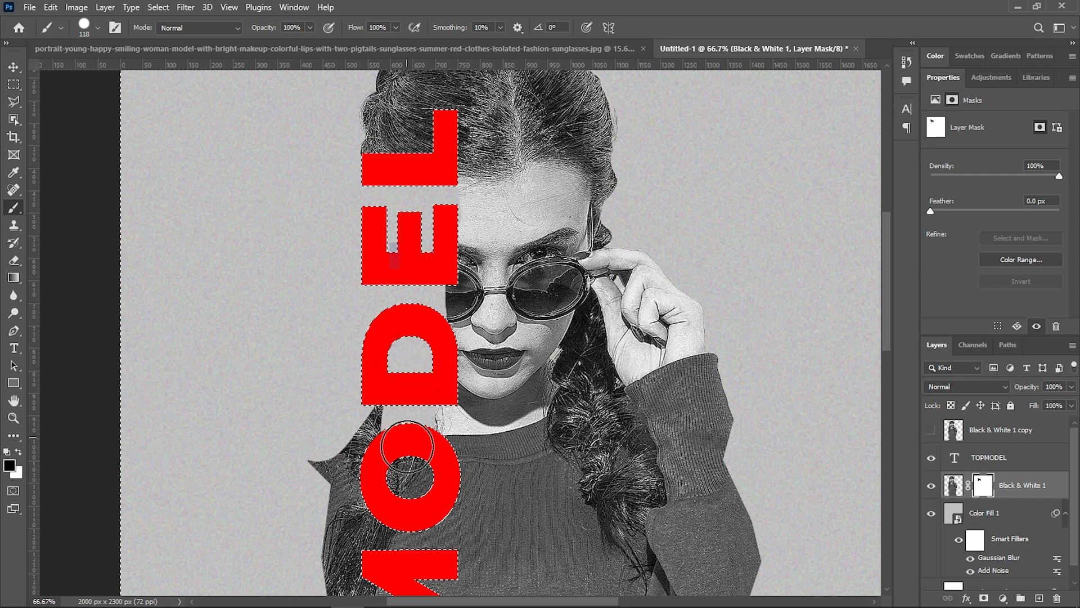
left_click_drag(340, 509, 319, 218)
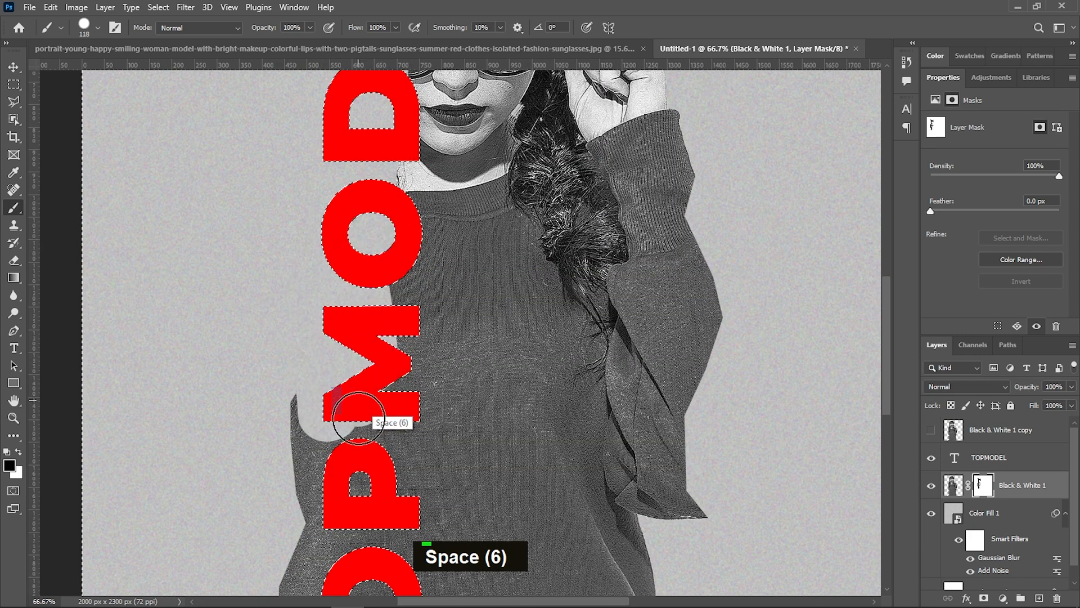
Step: Touch up the mask beside the P and continue hiding the sleeve and body around the M and P
key("x")
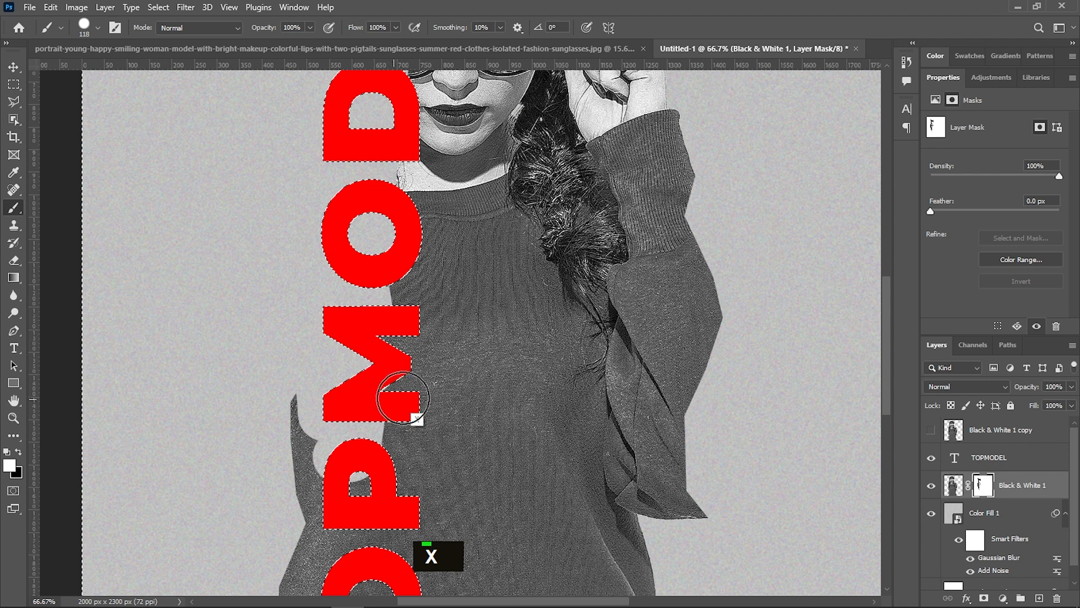
left_click_drag(349, 467, 356, 498)
key("x")
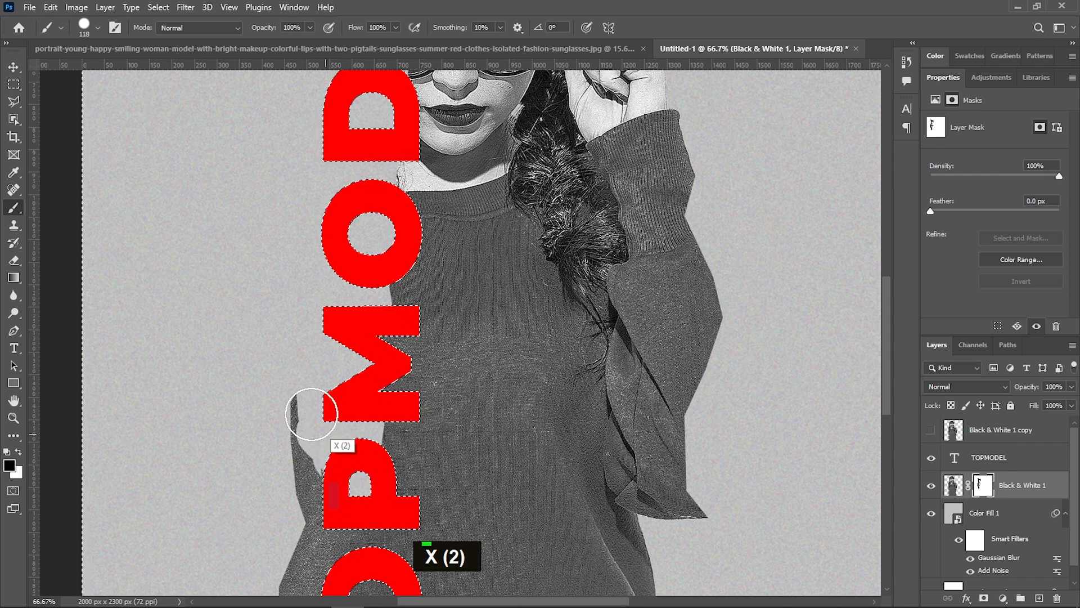
mouse_move(311, 414)
left_mouse_down()
mouse_move(337, 490)
mouse_move(318, 315)
left_mouse_up()
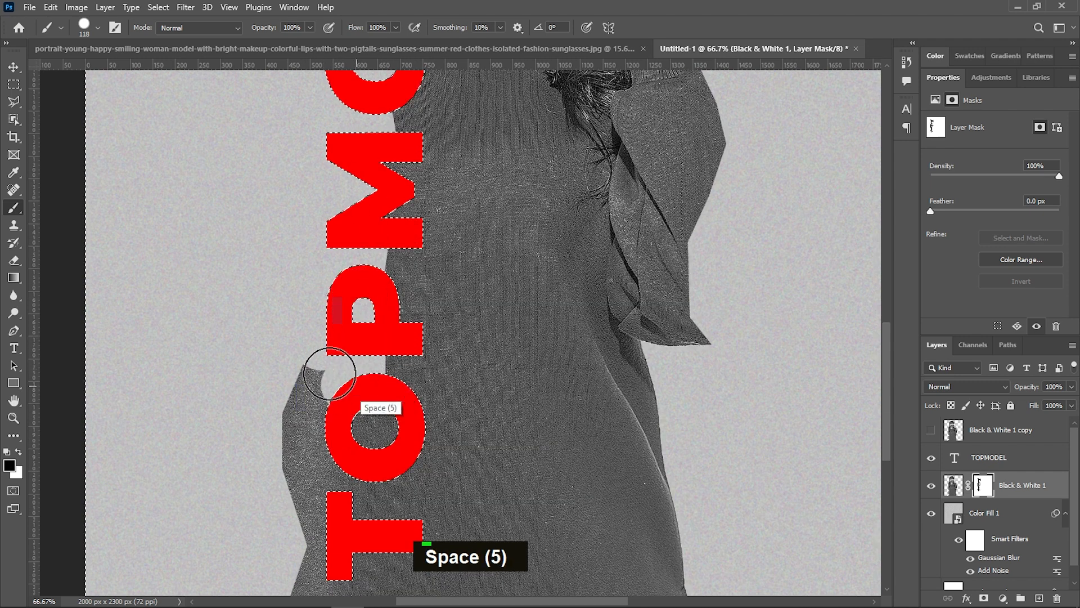
Step: Hide the garment around the lower O and T, and trim the woman's lower edge with a straight mask stroke level with the T
mouse_move(329, 373)
left_mouse_down()
mouse_move(336, 429)
mouse_move(383, 386)
mouse_move(376, 236)
left_mouse_up()
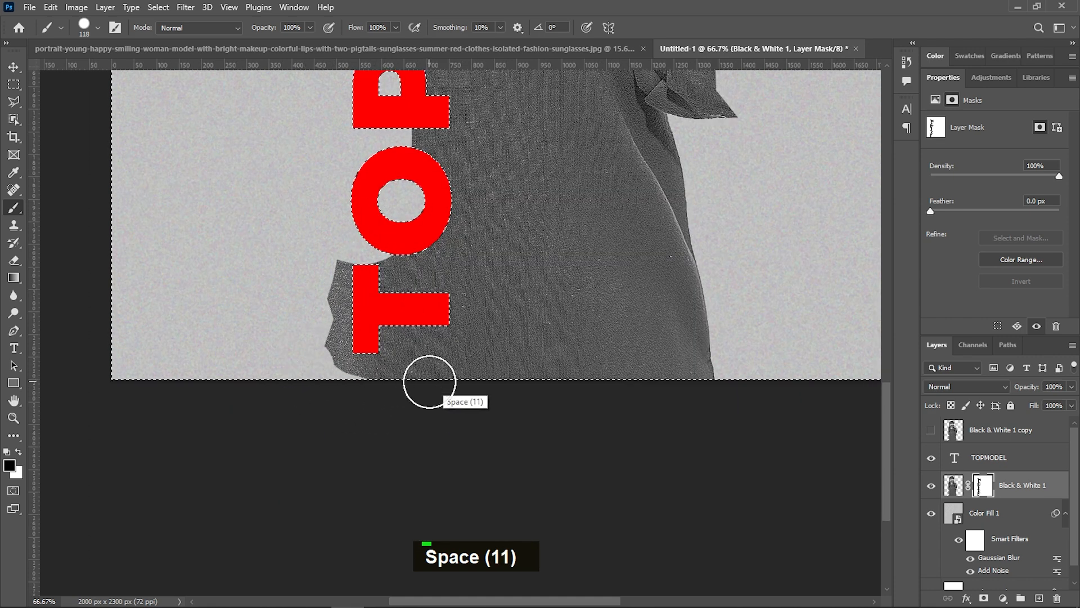
key("ctrl+z")
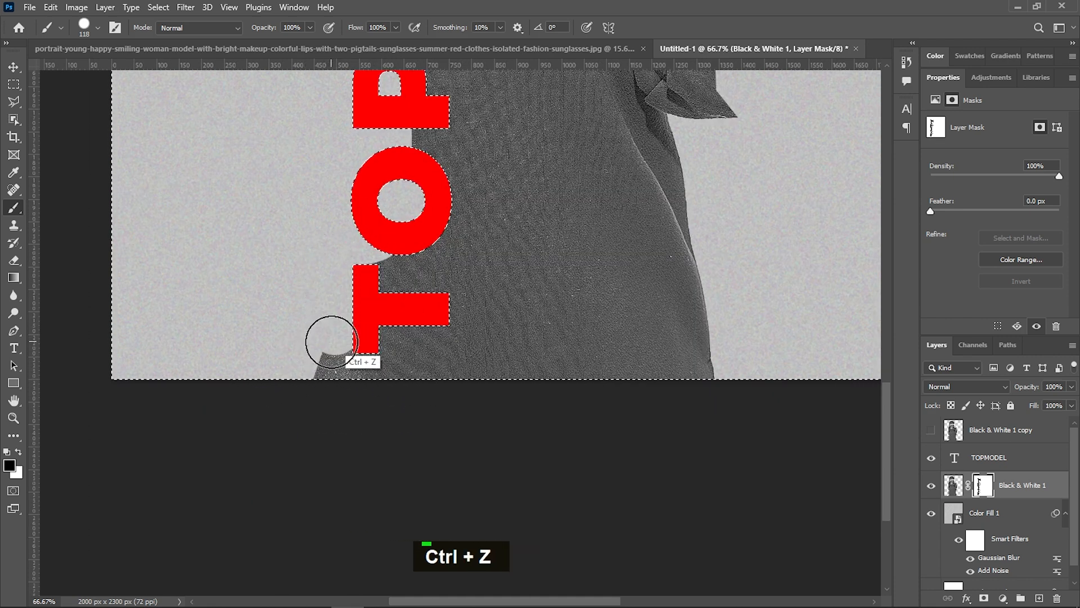
left_click_drag(331, 342, 319, 393)
key("ctrl+z")
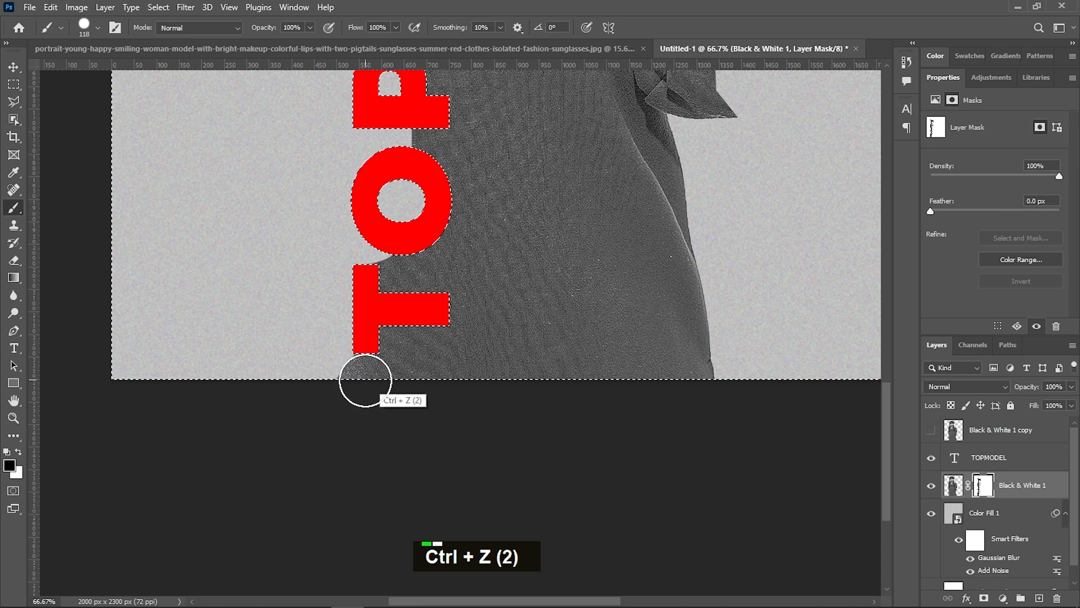
left_click(713, 375, "shift")
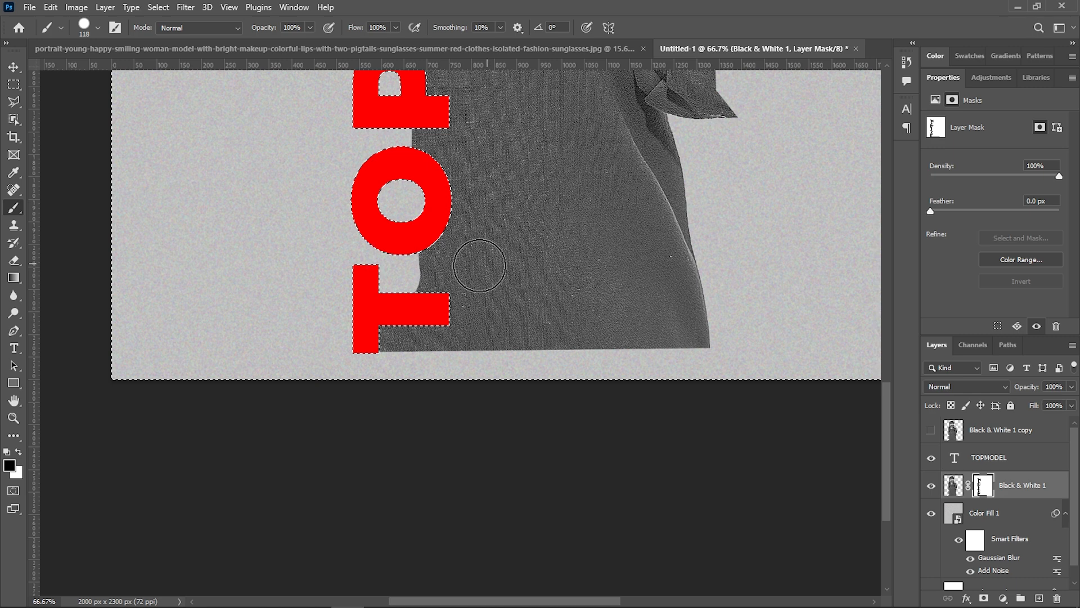
Step: Show the Black & White 1 copy layer, clip it to the TOPMODEL text and clear the selection
key("ctrl+0")
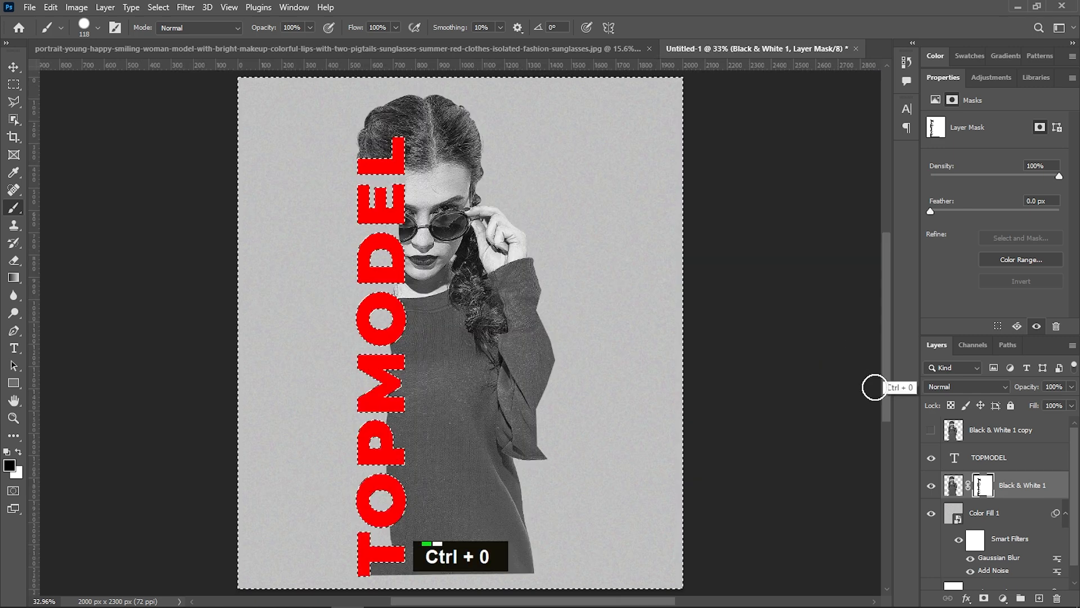
left_click(931, 429)
left_click(946, 442, "alt")
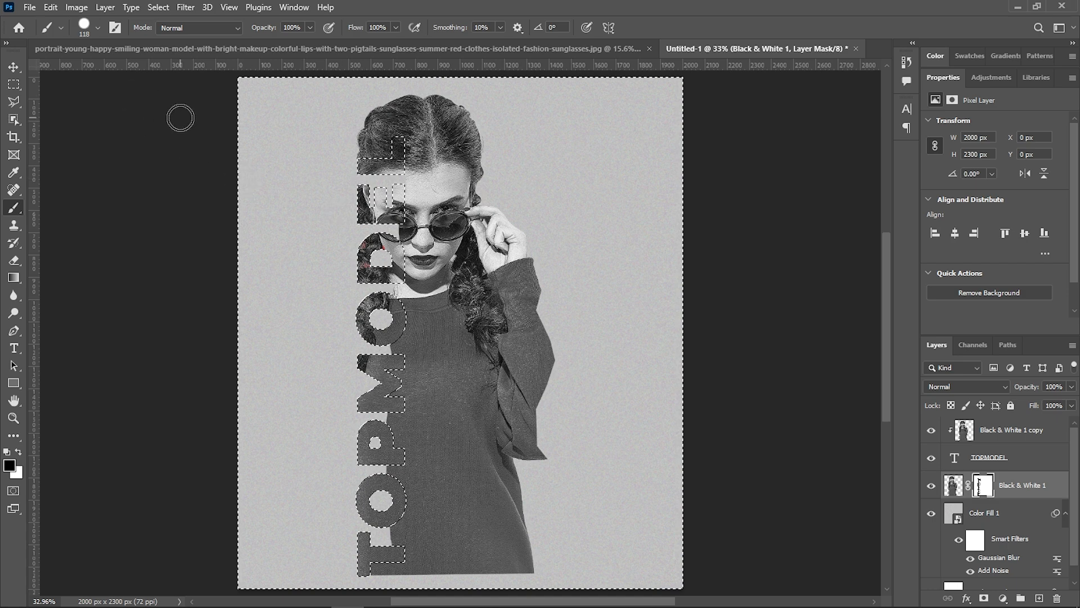
key("ctrl+d")
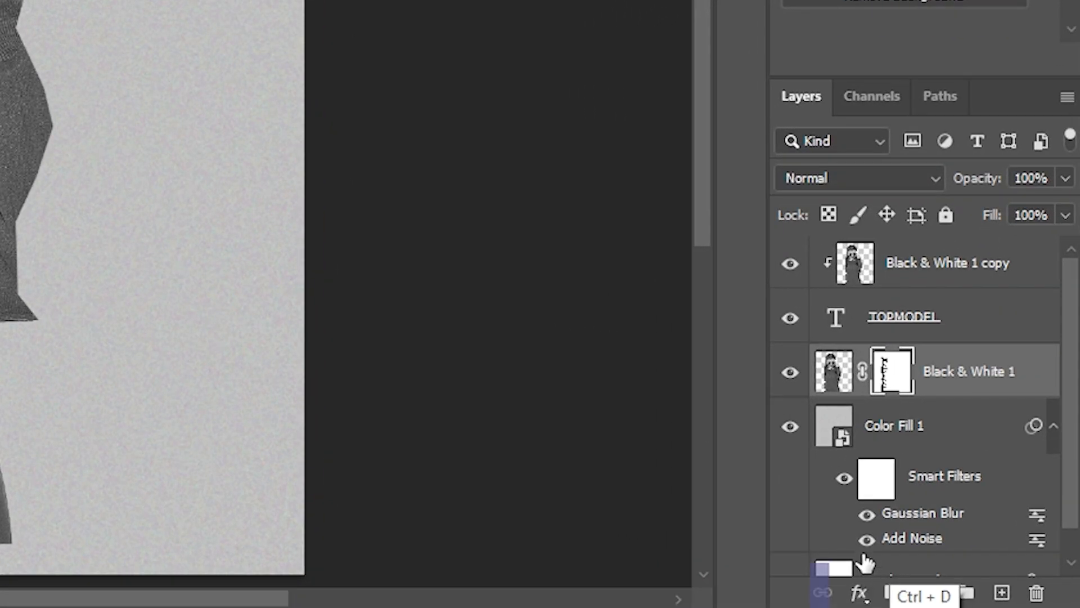
Step: Add a 2 px inside Stroke to the TOPMODEL layer and set its color to pure red
left_click(859, 592)
left_click(894, 266)
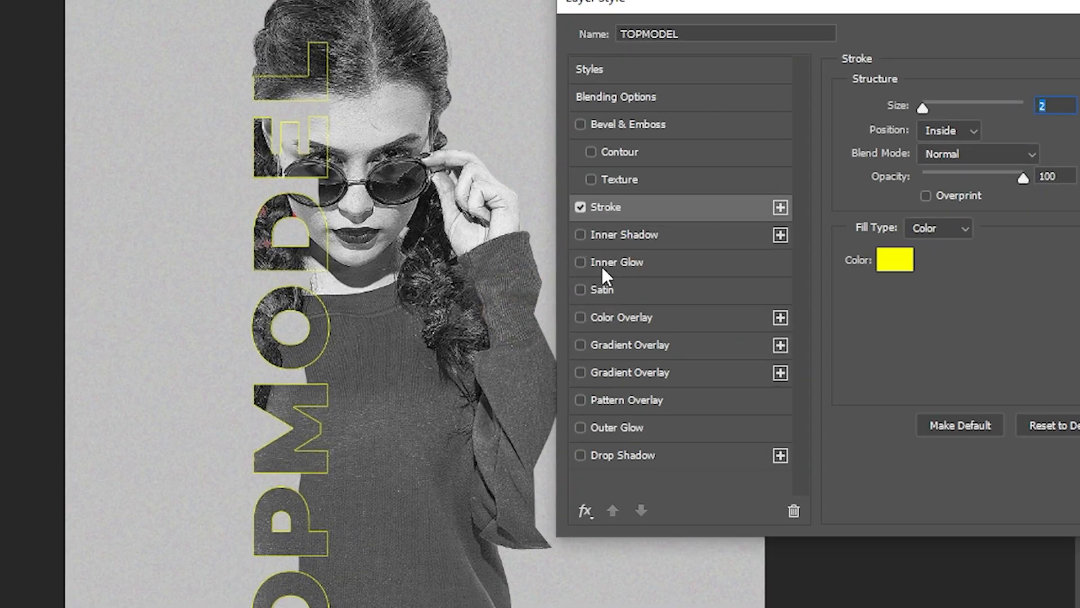
left_click(756, 272)
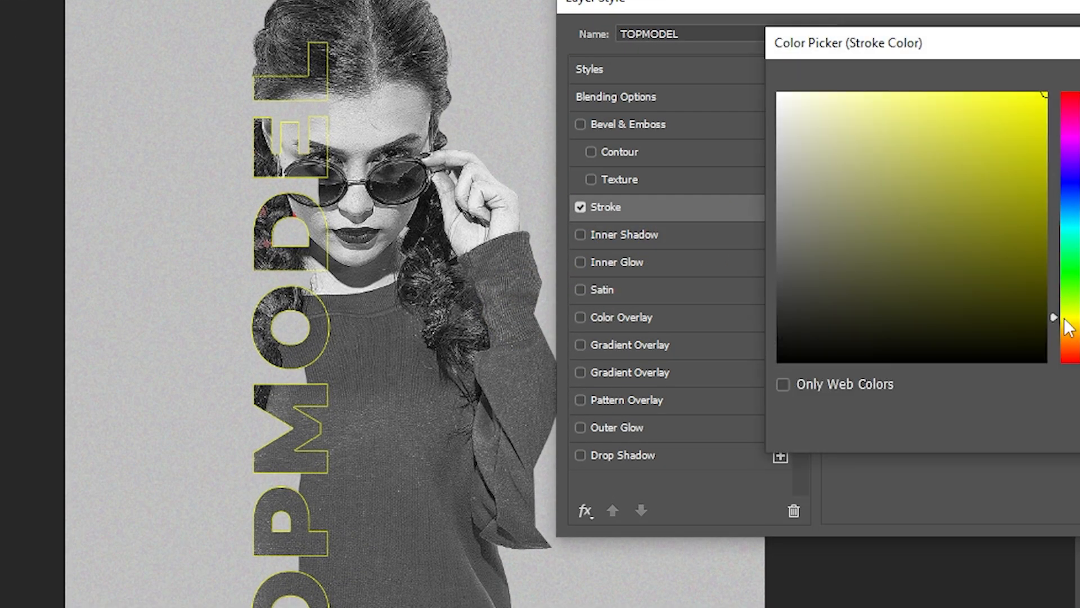
left_click_drag(1064, 319, 1066, 83)
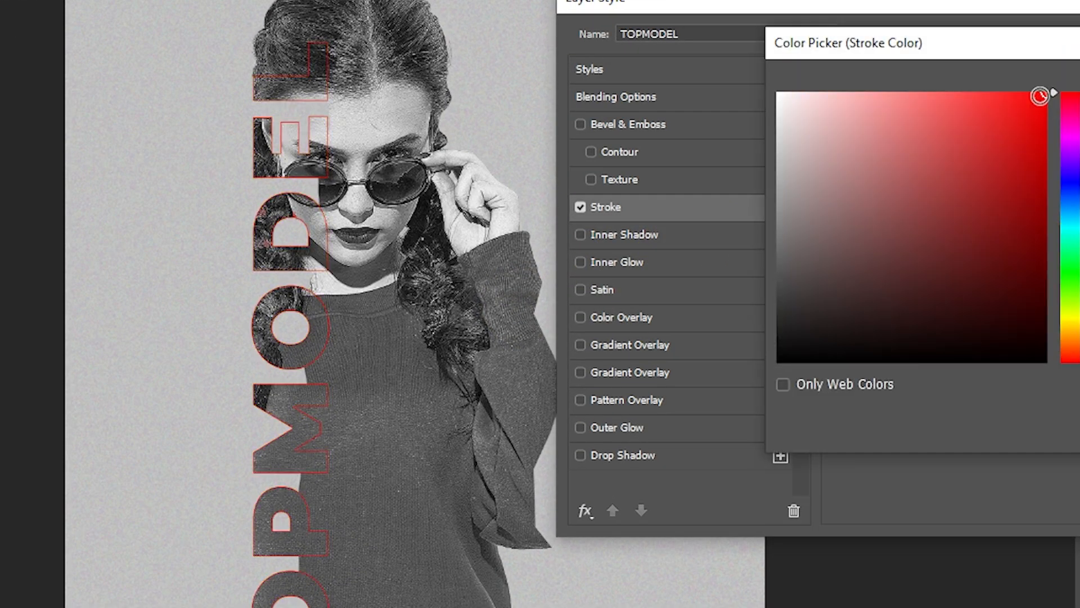
key("Return")
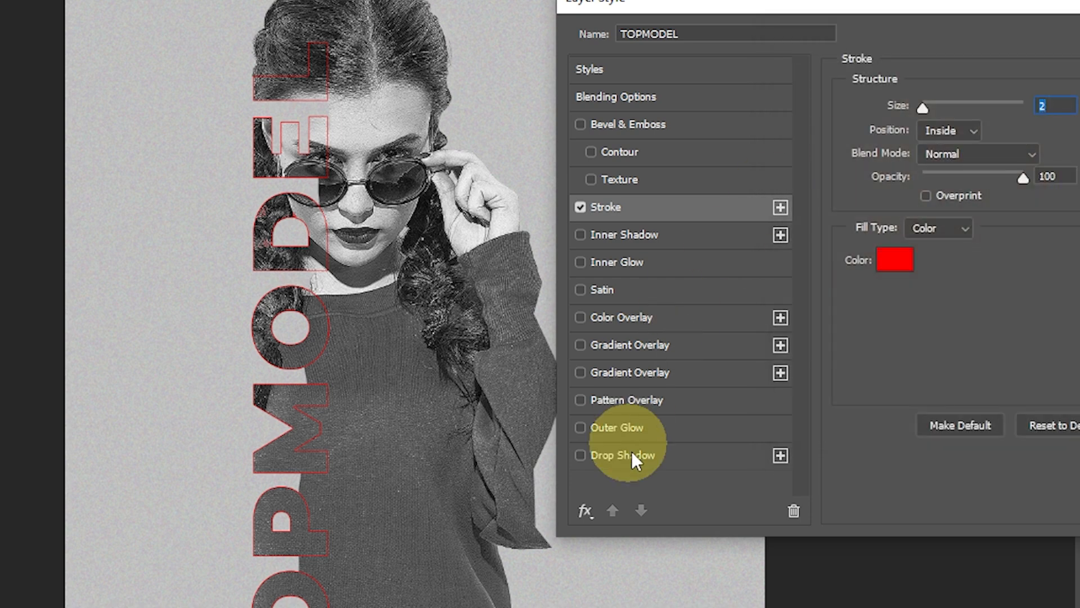
Step: Add a Drop Shadow to TOPMODEL with 54% opacity, 131° angle, 7 px distance, 6% spread and 7 px size, and apply the styles
left_click(634, 455)
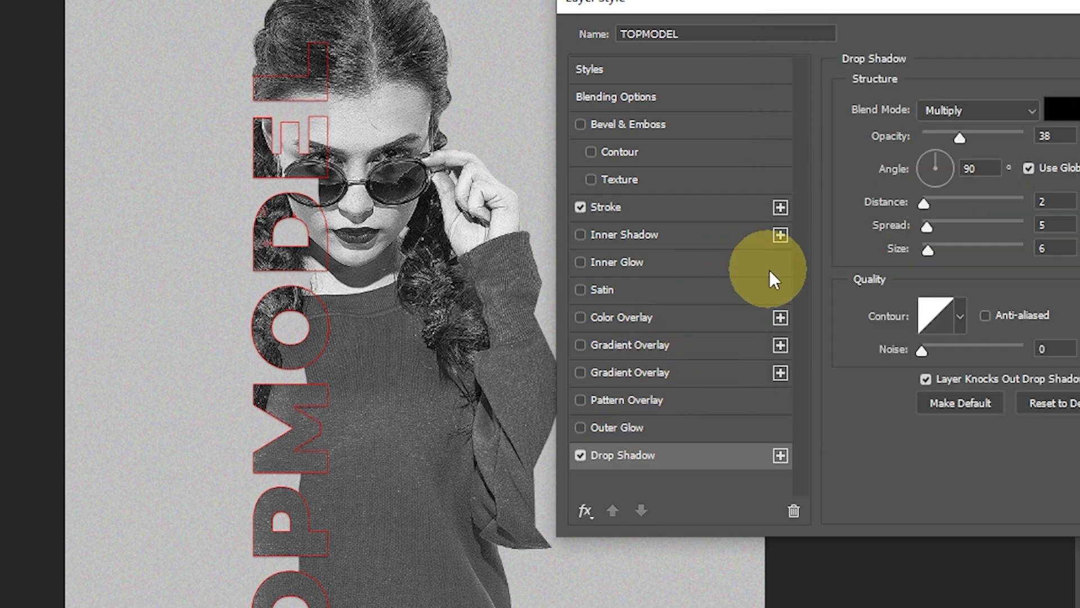
left_click_drag(958, 137, 977, 135)
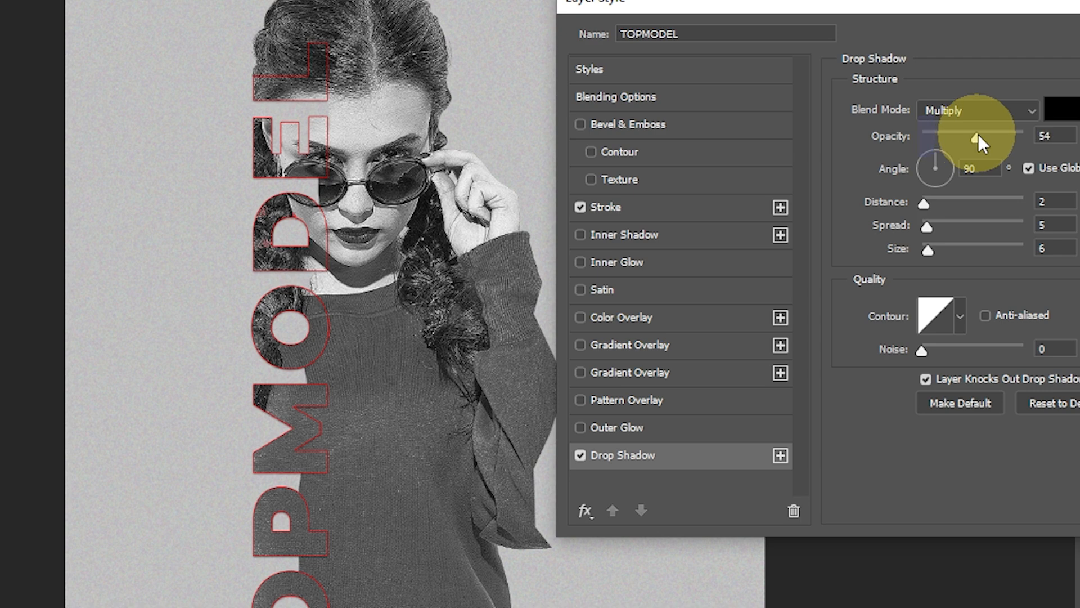
left_click_drag(929, 202, 931, 205)
left_click_drag(932, 163, 929, 160)
left_click_drag(929, 250, 930, 227)
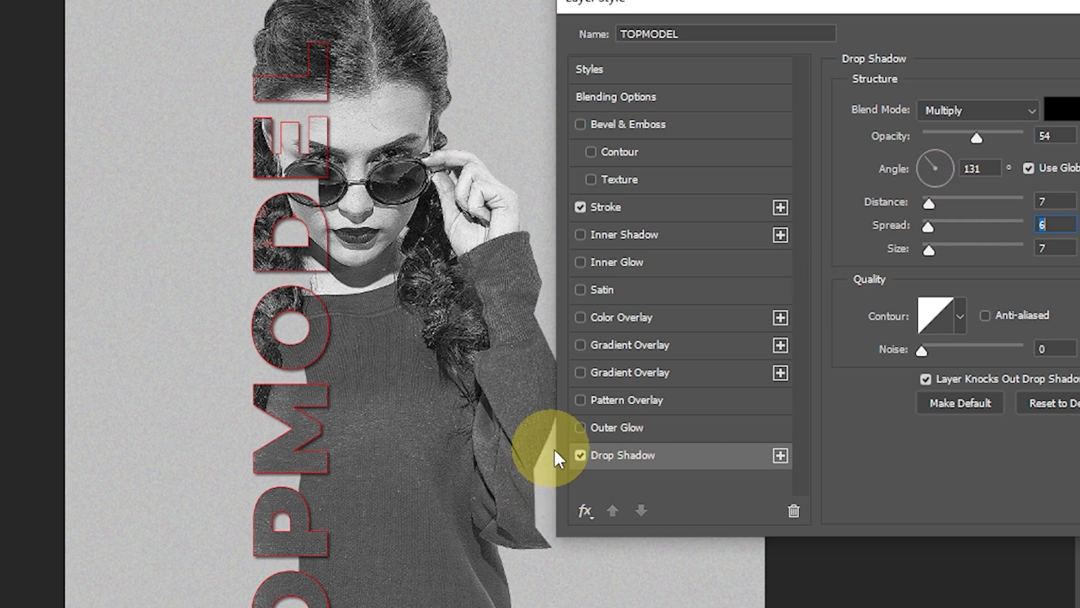
left_click(577, 455)
left_click(576, 455)
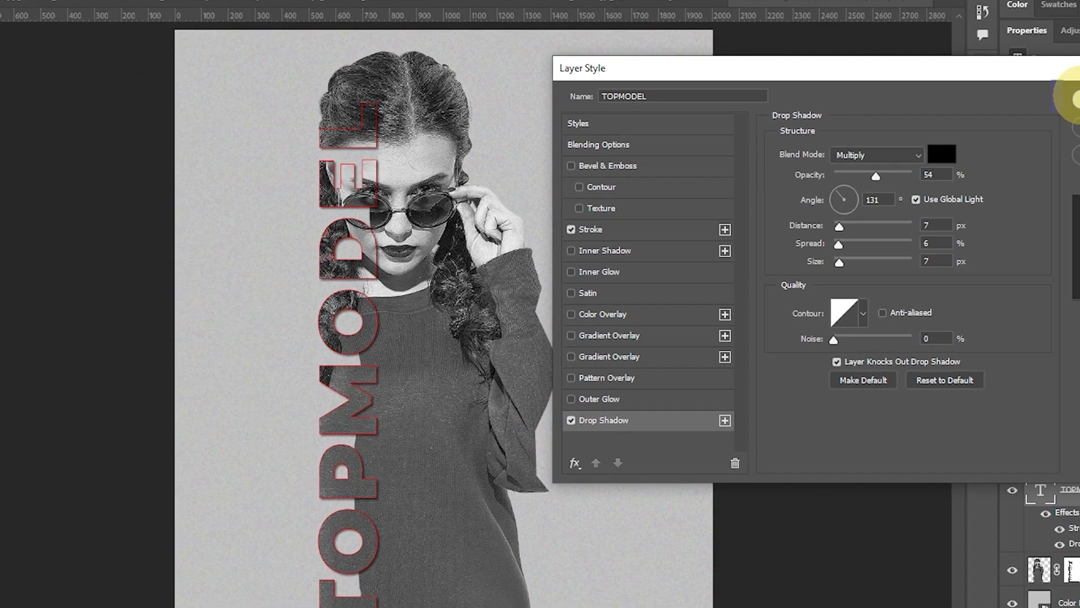
left_click(1073, 99)
Step: On the Black & White 1 mask, paint back the missing part of the sunglasses lens between the E and D
key("ctrl+equal")
key("ctrl+equal")
key("ctrl+equal")
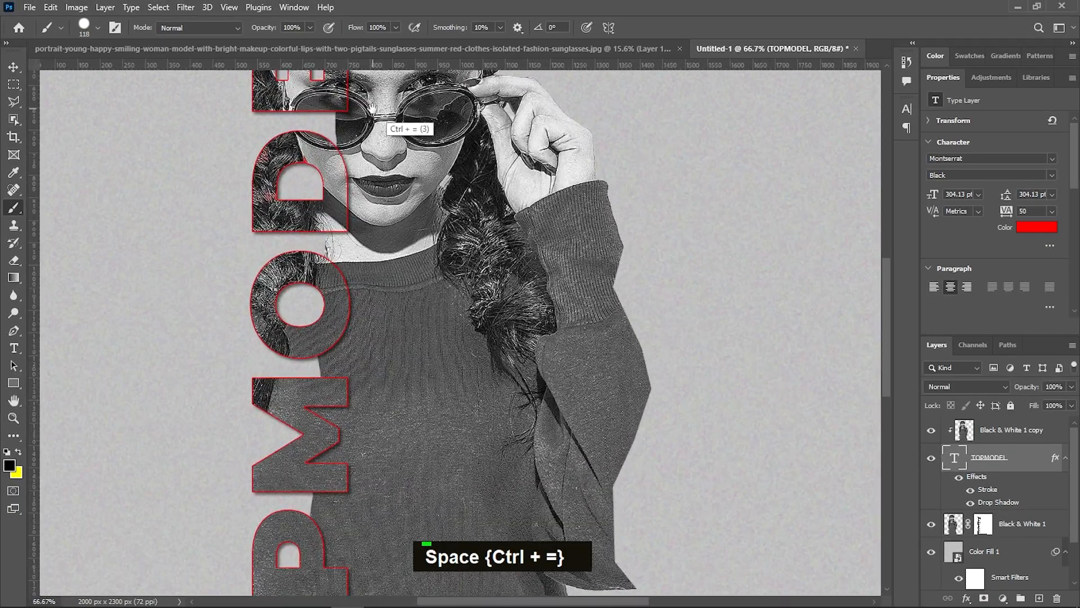
left_click_drag(372, 107, 475, 337)
key("ctrl+equal")
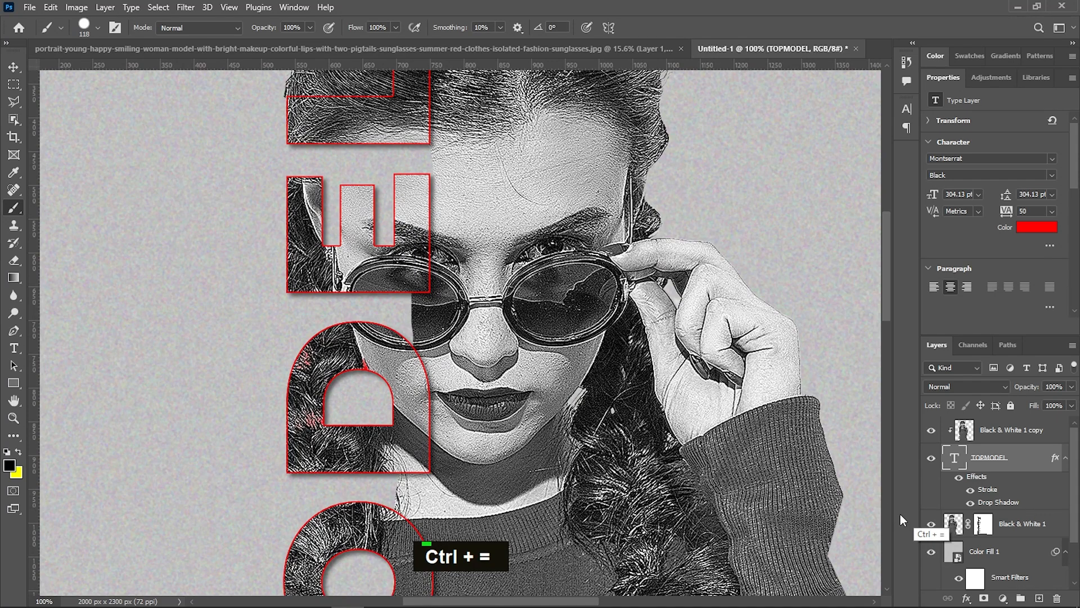
left_click(983, 527)
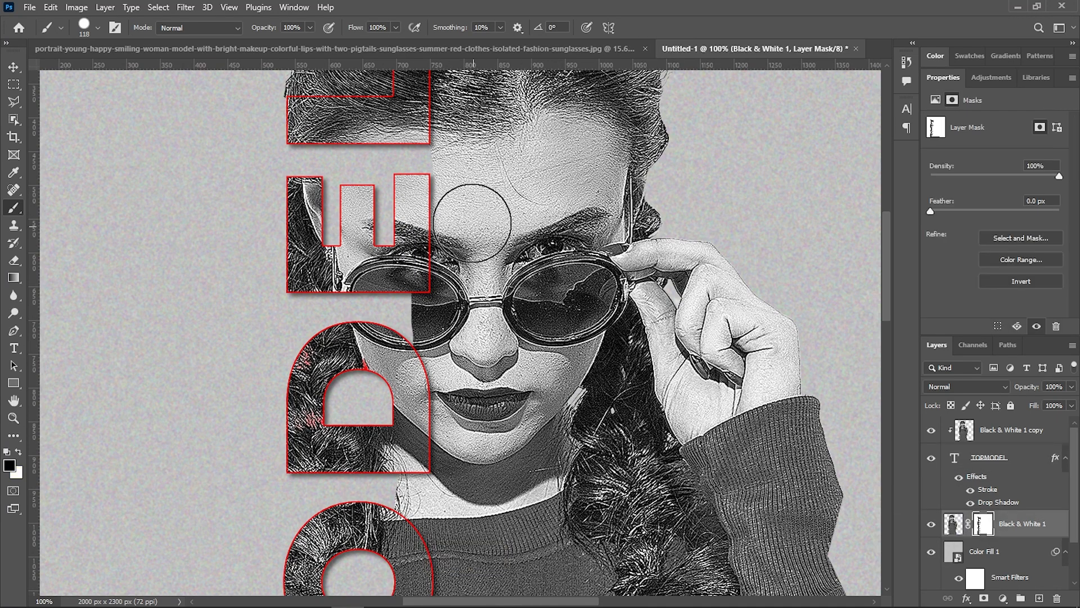
key("ctrl+z")
key("x")
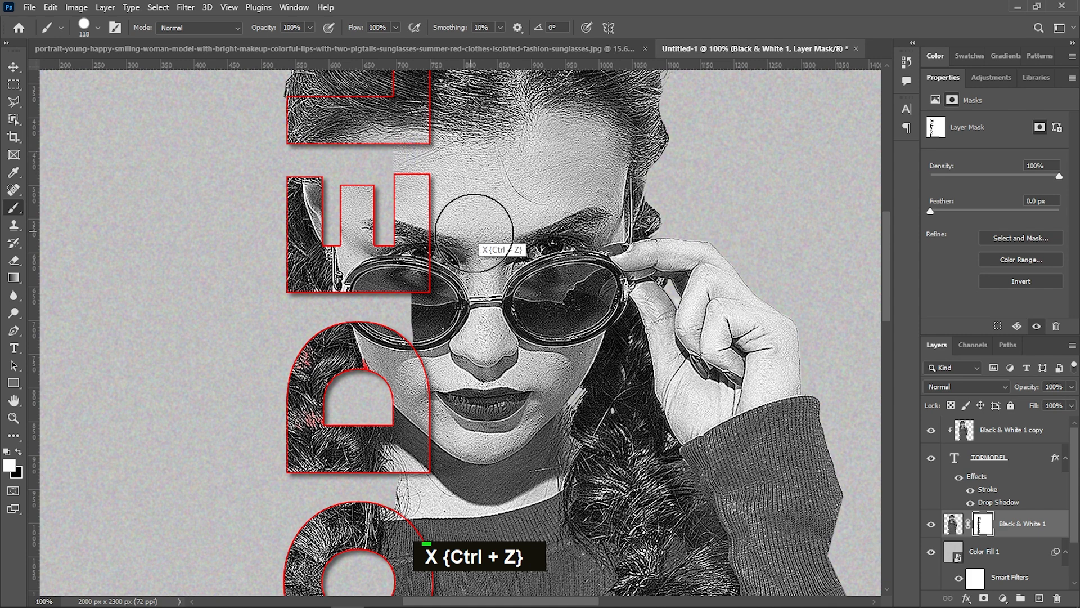
mouse_move(454, 338)
left_mouse_down()
mouse_move(433, 347)
mouse_move(423, 326)
mouse_move(413, 335)
mouse_move(429, 354)
mouse_move(576, 335)
left_mouse_up()
Step: Restore the neck and loose hair strands between the D and O on the mask and clean up their edges
left_click_drag(500, 472, 441, 371)
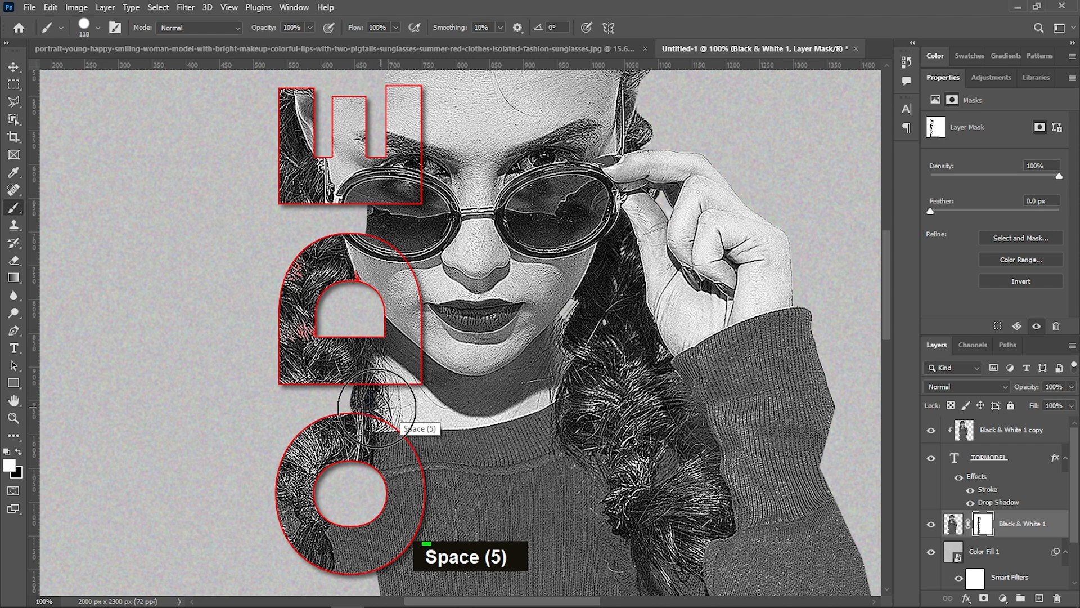
key("x")
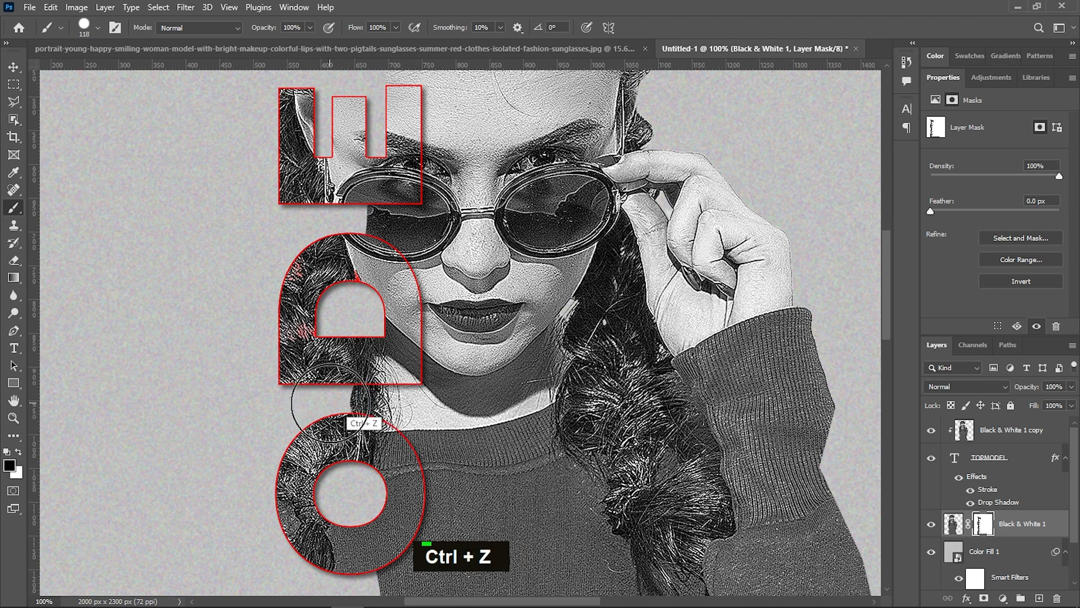
left_click_drag(529, 436, 415, 411)
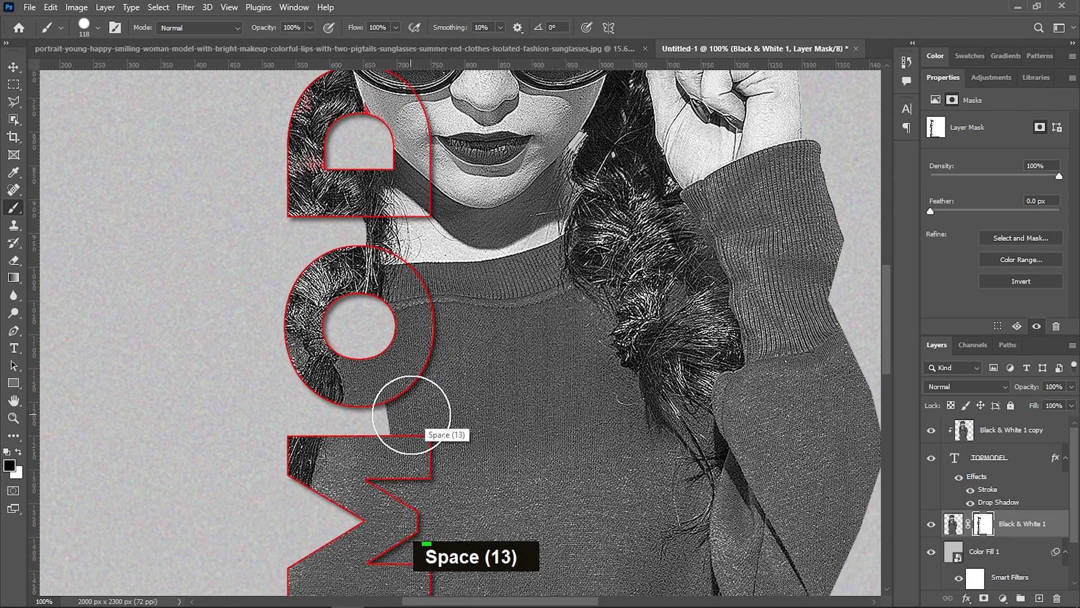
key("x")
key("ctrl+0")
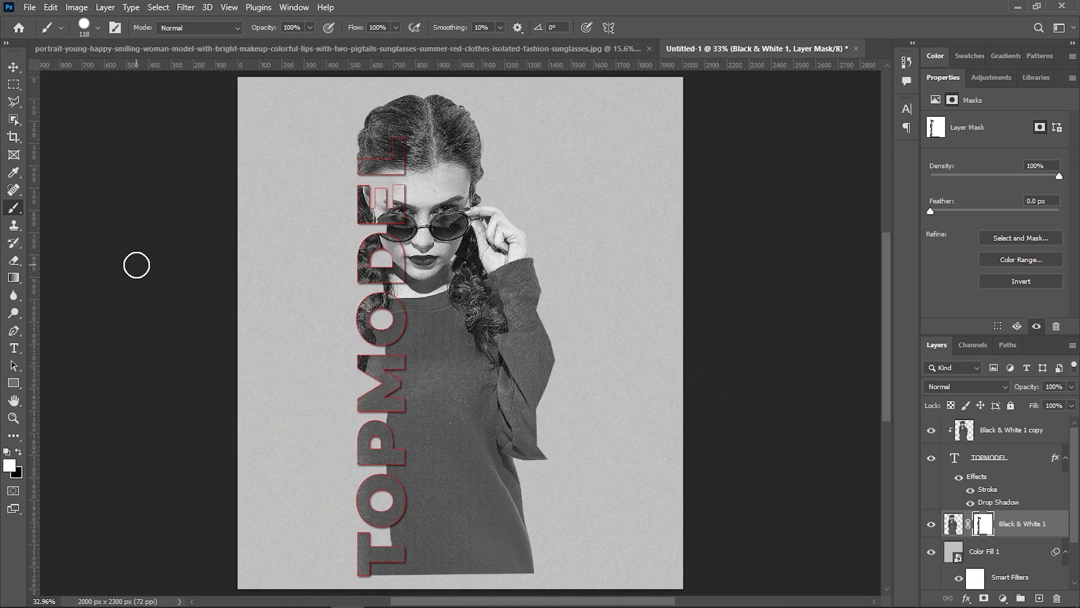
Step: Group the Black & White 1 copy, TOPMODEL and Black & White 1 layers and name the group Model
left_click(15, 68)
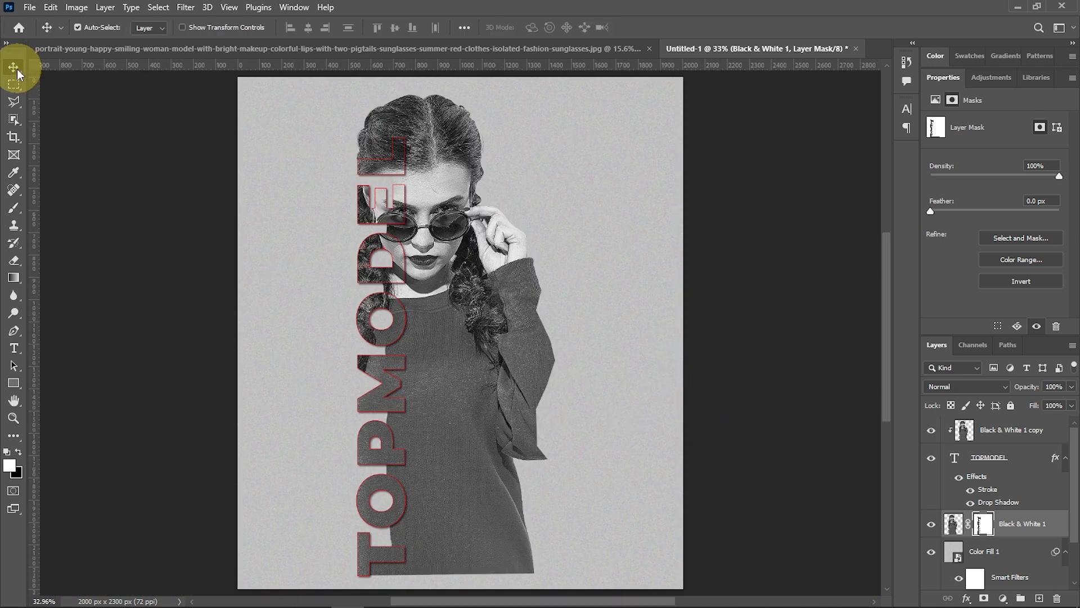
left_click(1010, 434)
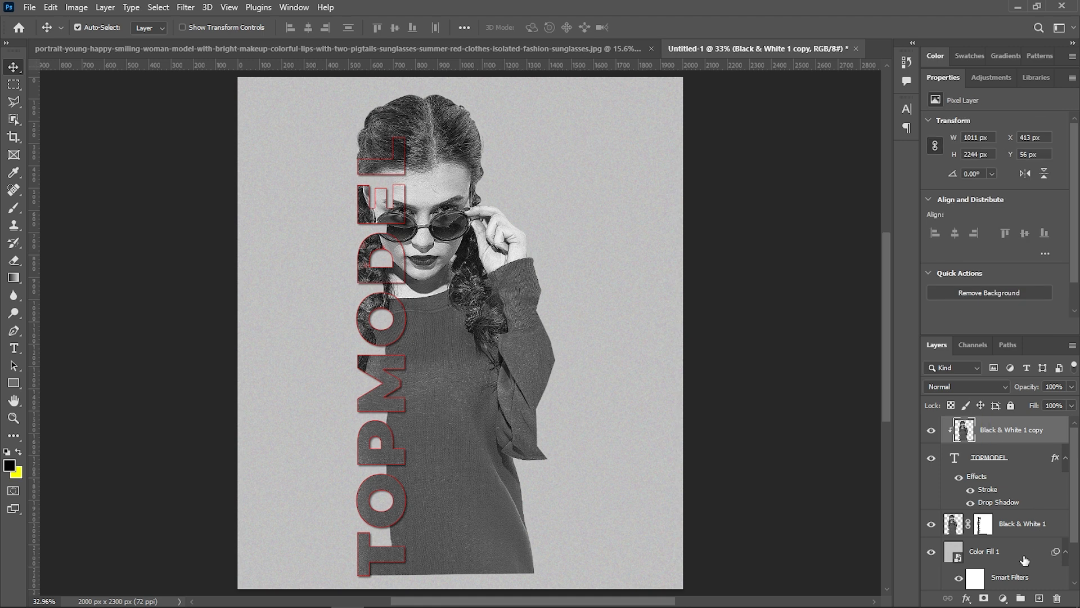
left_click(1029, 537, "shift")
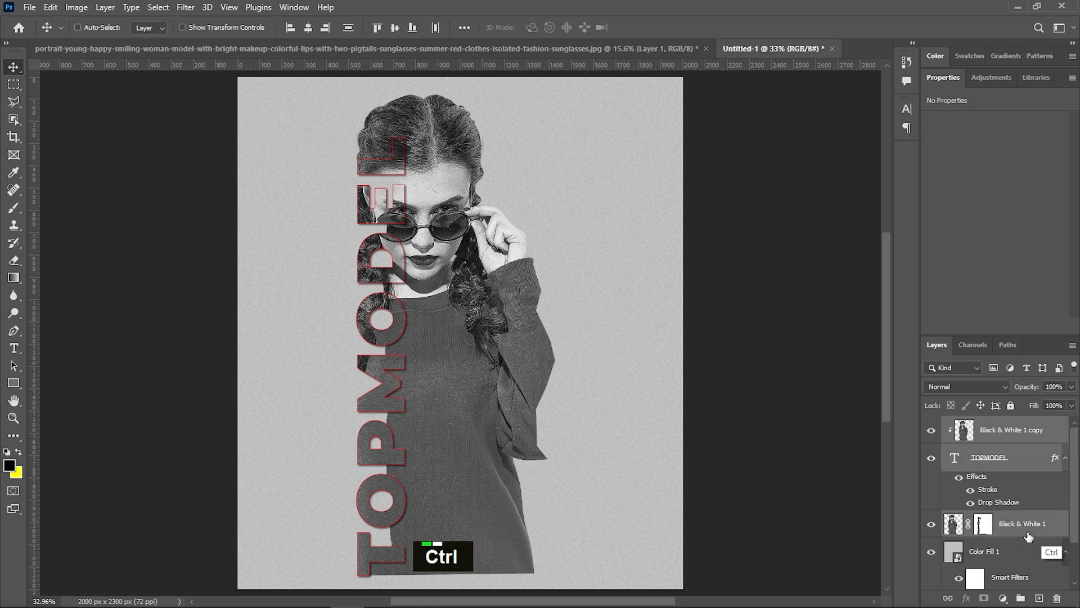
key("ctrl+g")
double_click(983, 425)
left_click(958, 562)
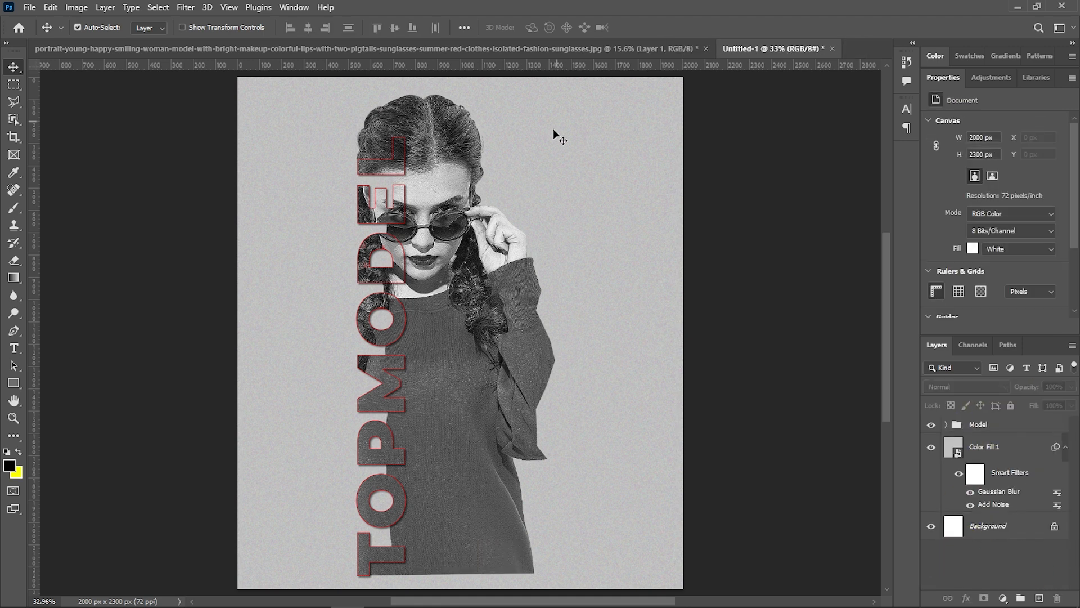
Step: Shift the Model group slightly left with Free Transform, and select the Color Fill 1 layer
left_click(1007, 422)
key("ctrl+t")
left_click_drag(492, 318, 470, 319)
key("Return")
left_click(556, 288)
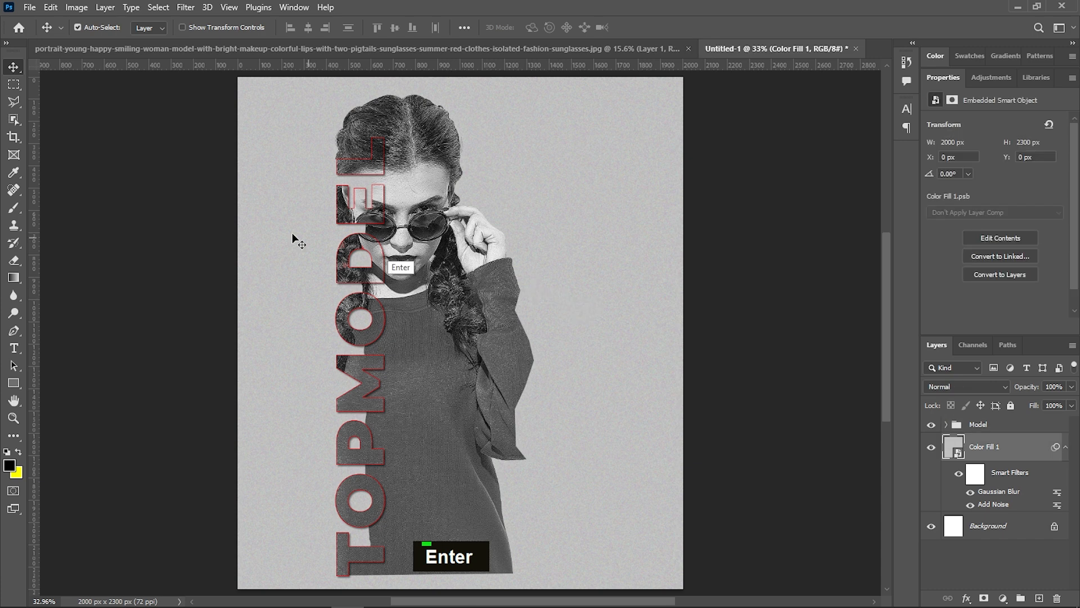
Step: Draw a 543 × 216 px rectangle over the sunglasses lens and raised hand, and move its layer above the Model group
left_click(13, 382)
key("space")
left_click_drag(394, 207, 526, 245)
left_click_drag(1010, 450, 1010, 418)
Step: Give the rectangle a pure red fill with no stroke and set its blending mode to Multiply
left_click(973, 219)
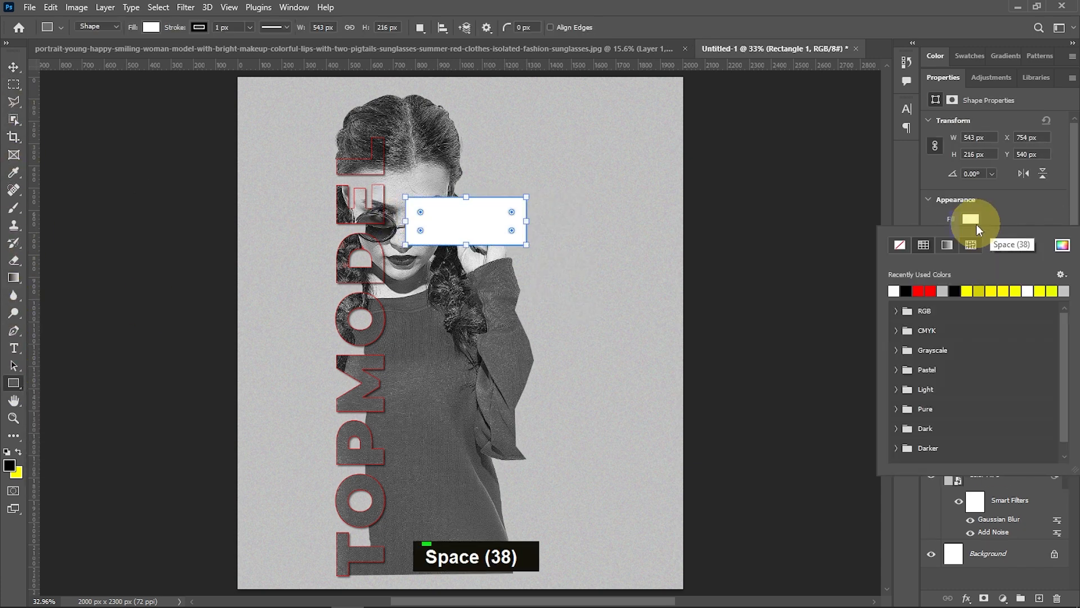
left_click(921, 291)
left_click(1018, 206)
left_click(972, 238)
left_click(900, 263)
left_click(1029, 213)
left_click(954, 387)
left_click(937, 323)
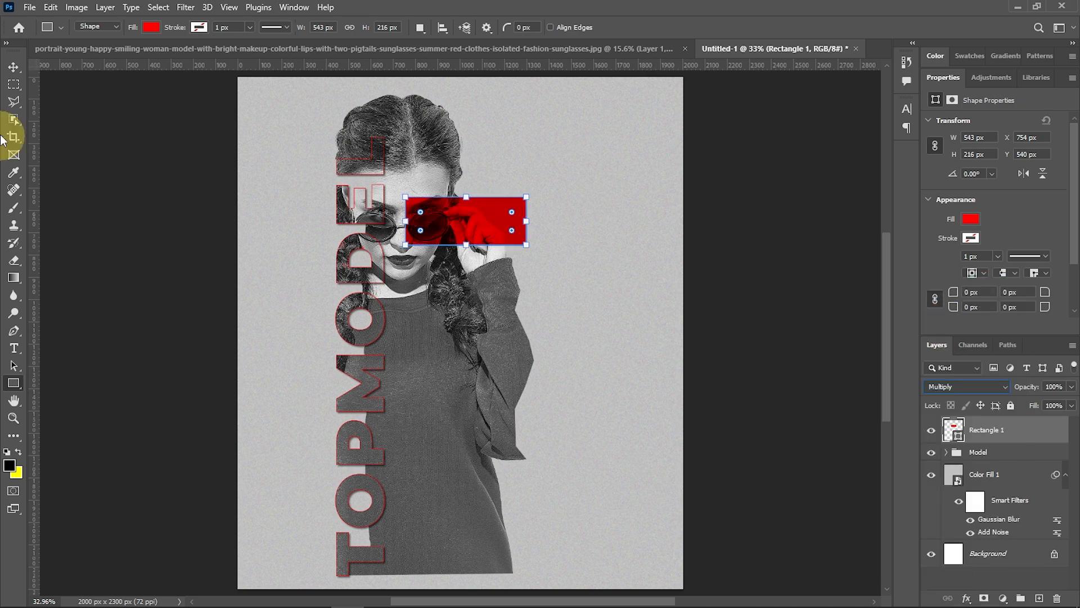
Step: Duplicate the red rectangle to the right of the original and flatten the copy into a thin horizontal bar
key("v")
left_click_drag(517, 237, 645, 236)
key("ctrl+t")
left_click_drag(594, 198, 594, 228)
key("ctrl+=")
key("ctrl+=")
key("ctrl+=")
key("ctrl+=")
key("ctrl+=")
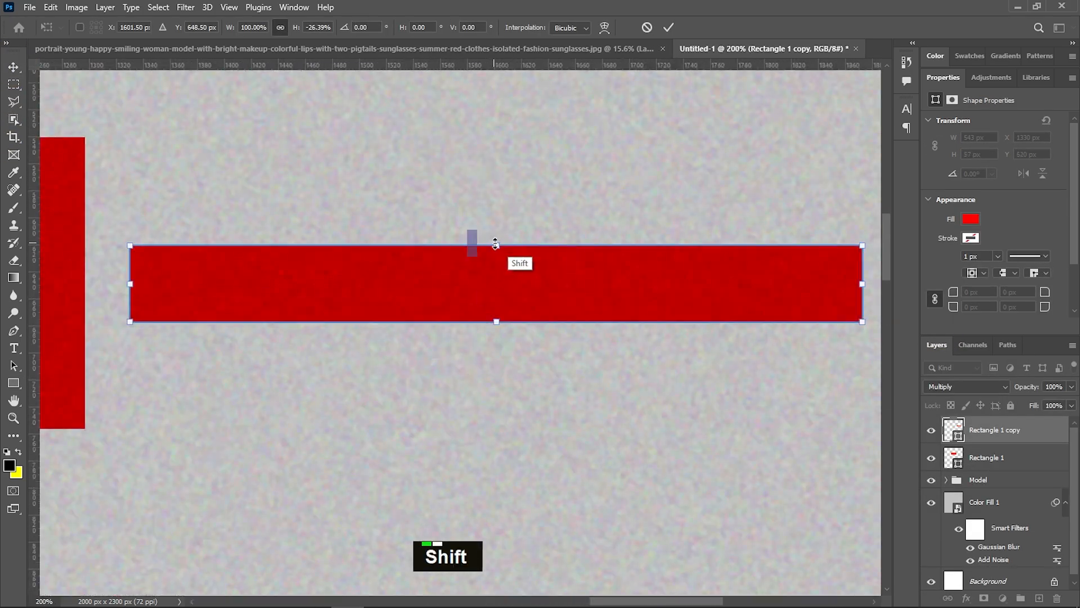
left_click_drag(495, 244, 465, 288)
key("Return")
Step: Attach the bar to the red rectangle's right edge and resize it to a 289 × 8 px connector line
key("ctrl+0")
key("ctrl+=")
left_click_drag(636, 227, 444, 262)
key("ctrl+t")
left_click_drag(550, 197, 465, 207)
key("Return")
key("ctrl+t")
key("ctrl+=")
key("ctrl+=")
left_click_drag(448, 163, 501, 370)
key("ctrl+=")
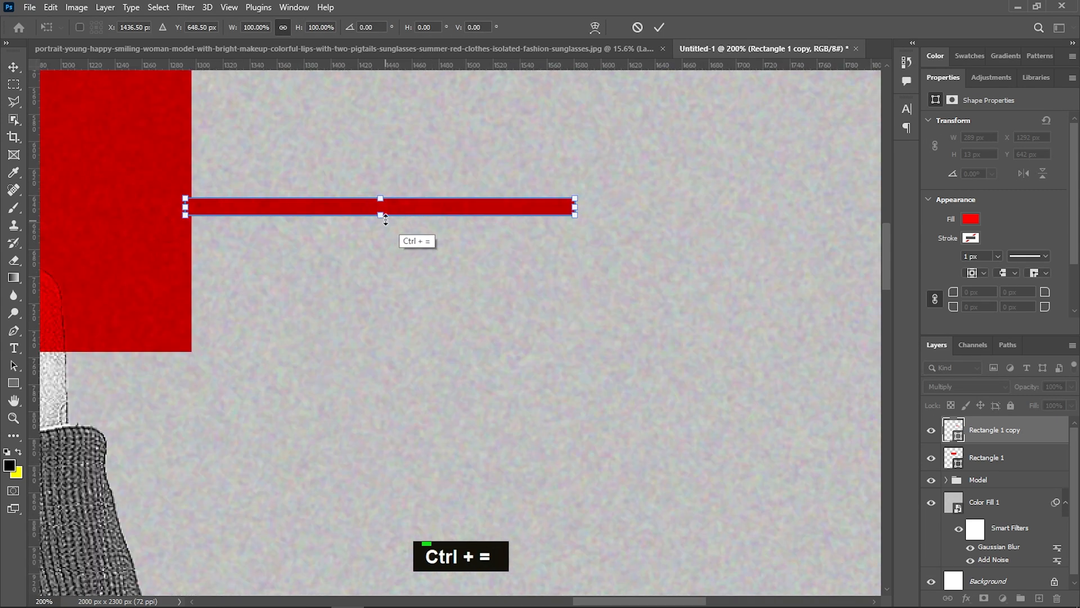
left_click_drag(382, 215, 382, 211)
key("Return")
Step: Duplicate the connector line, rotate the copy 90° and join it to the first line's outer end as a downward corner
key("ctrl+-")
left_click_drag(386, 272, 458, 348)
key("ctrl+t")
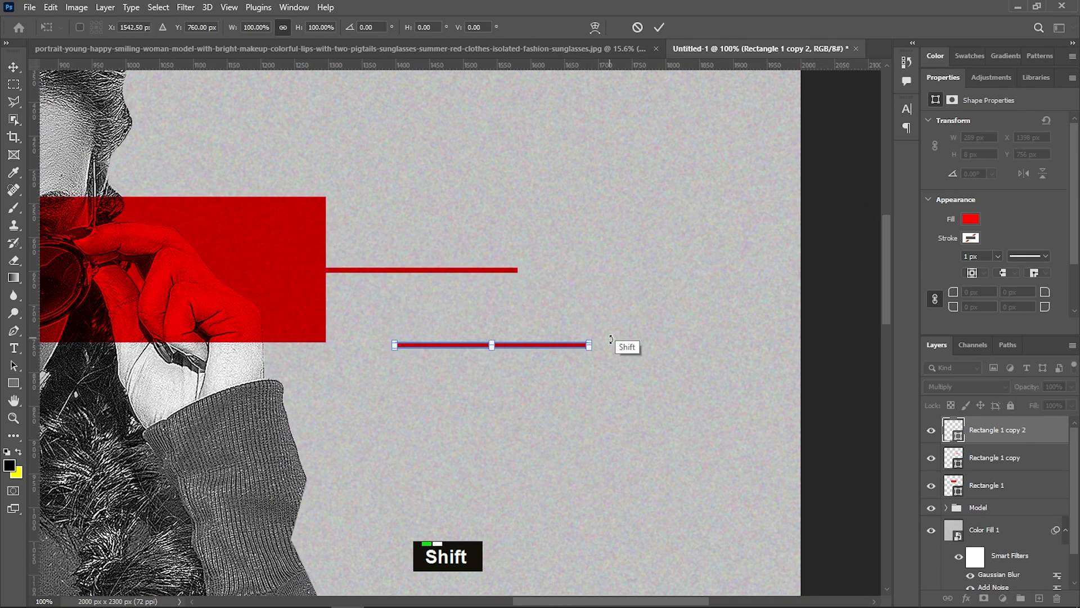
left_click_drag(611, 340, 500, 453)
left_click_drag(493, 383, 523, 402)
key("Return")
left_click(582, 411)
left_click(521, 410)
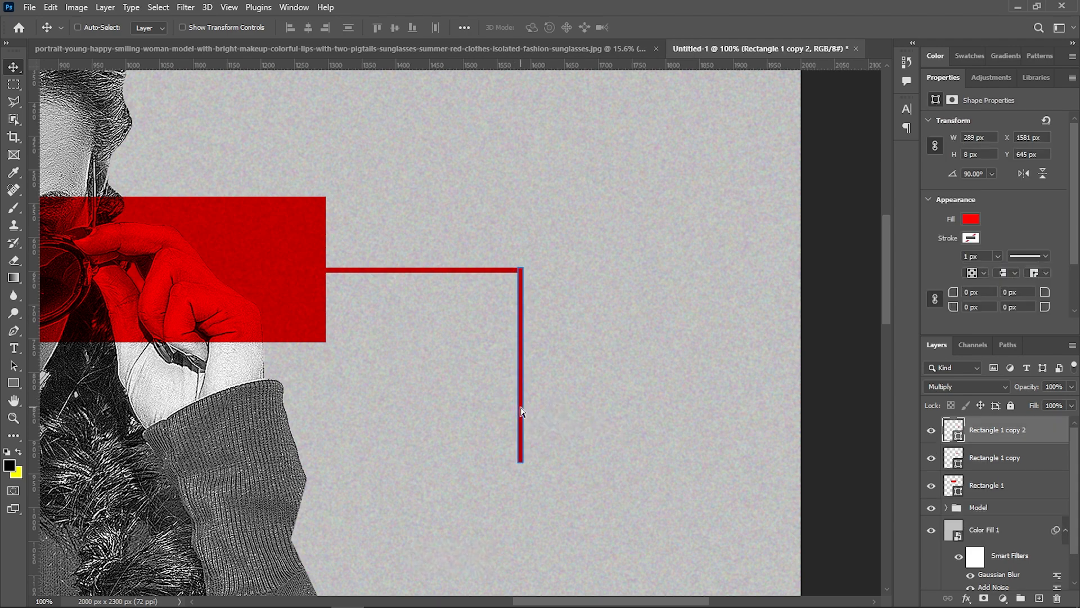
Step: Stretch the vertical connector line further downward with Free Transform, keeping its upper end at the corner
key("ctrl+-")
key("ctrl+t")
left_click(534, 246)
key("ctrl+t")
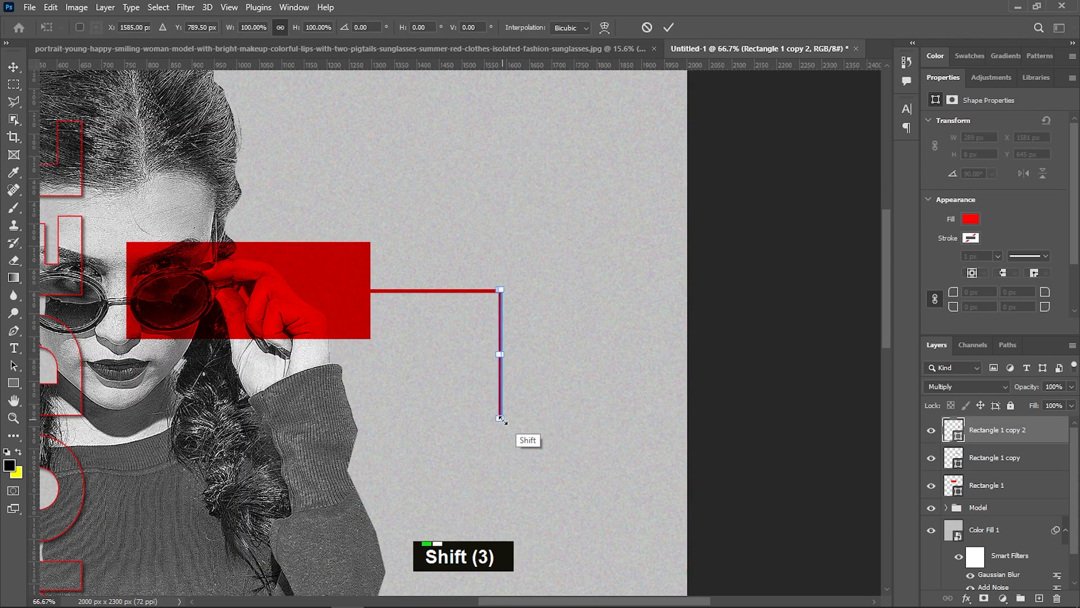
key("ctrl+=")
key("ctrl+=")
left_click_drag(500, 367, 500, 574)
key("ctrl+-")
key("ctrl+-")
key("ctrl+=")
key("ctrl+=")
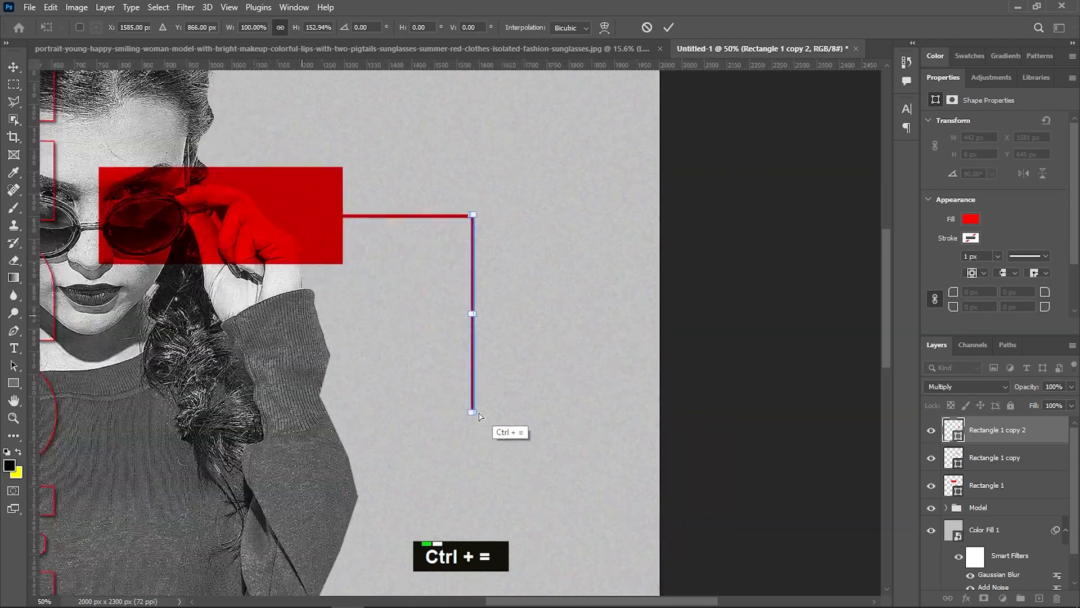
left_click_drag(485, 280, 485, 496)
key("ctrl+-")
key("ctrl+-")
key("ctrl+-")
key("Return")
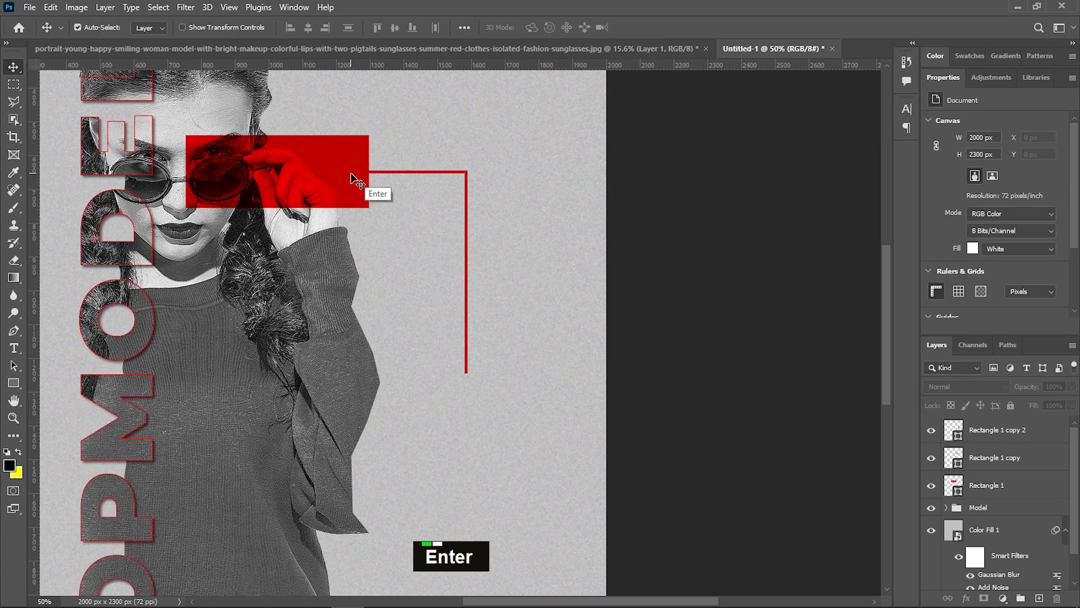
Step: Duplicate the large red rectangle, scale the copy down and align it with the lower end of the vertical line
left_click_drag(354, 176, 550, 422)
key("ctrl+t")
left_click_drag(562, 374, 545, 400)
left_click_drag(491, 417, 485, 404)
left_click_drag(532, 374, 529, 378)
key("Return")
key("Up")
key("Up")
key("Right")
key("Up")
Step: Add the white text "Work Hard to be Model" on two lines in 70 pt Montserrat Black, breaking after "Hard"
left_click(497, 497)
key("ctrl+0")
key("t")
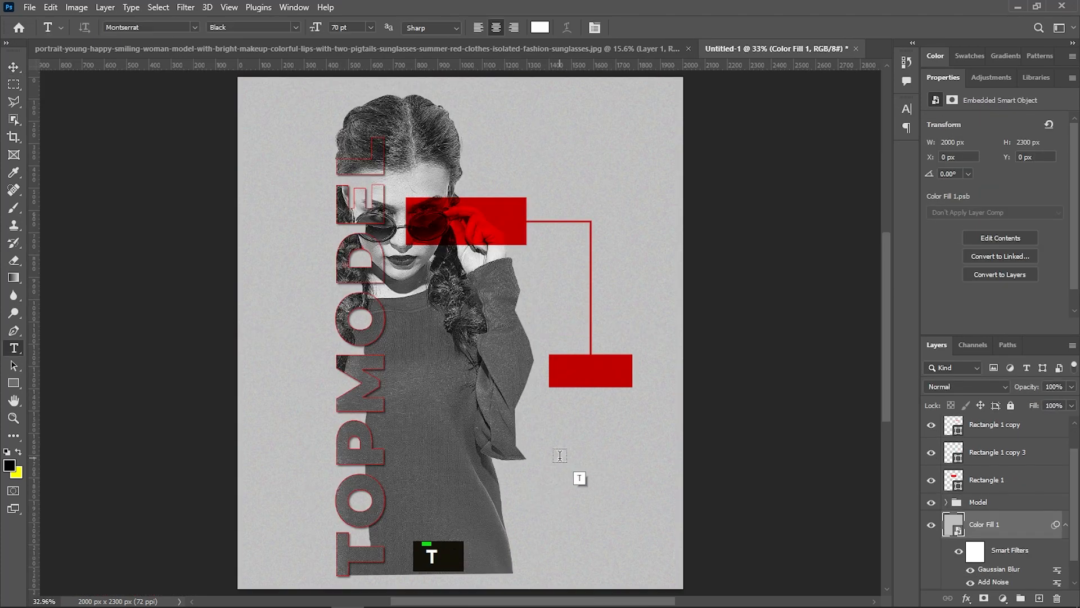
left_click(560, 457)
type("Work hard to be model")
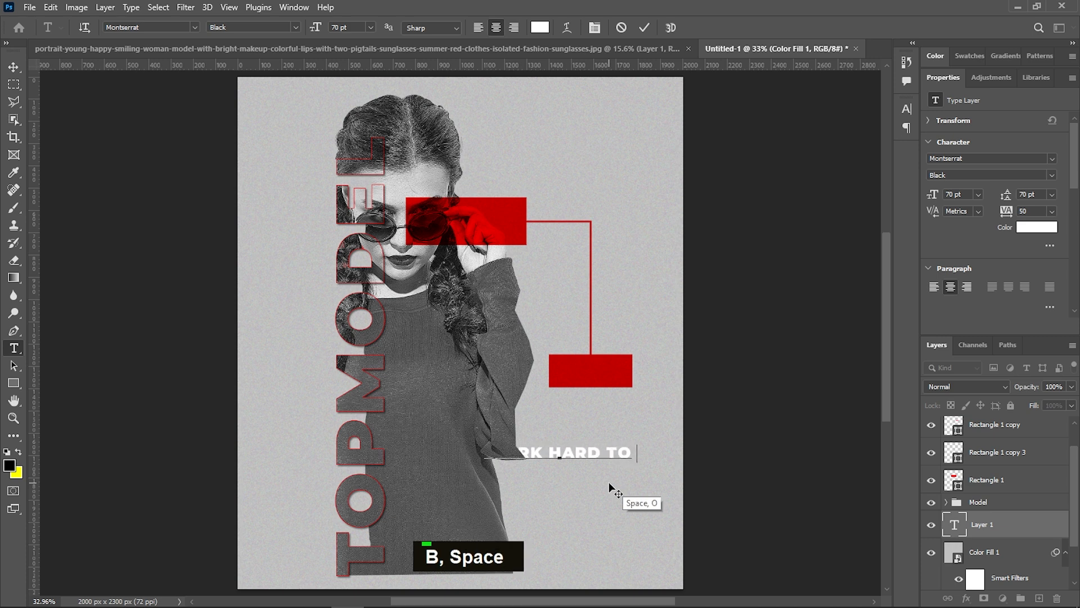
key("ctrl+Left")
key("ctrl+Left")
key("ctrl+Left")
key("Return")
key("ctrl+a")
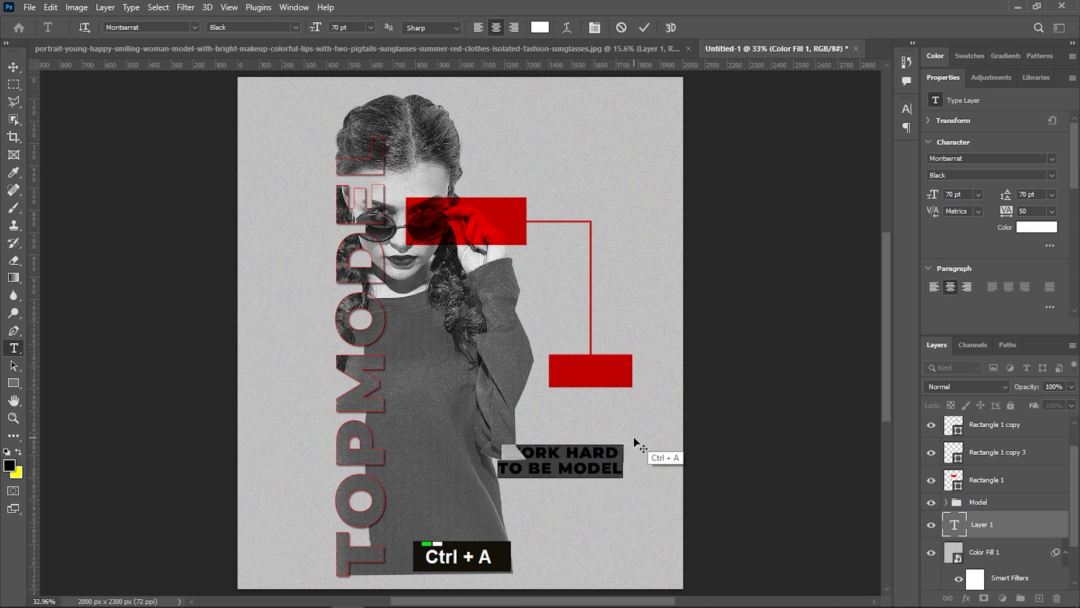
Step: Move the two-line text onto the small red rectangle and bring its layer to the top of the stack
left_click(14, 67)
left_click_drag(546, 451, 578, 366)
left_click_drag(1001, 523, 1036, 419)
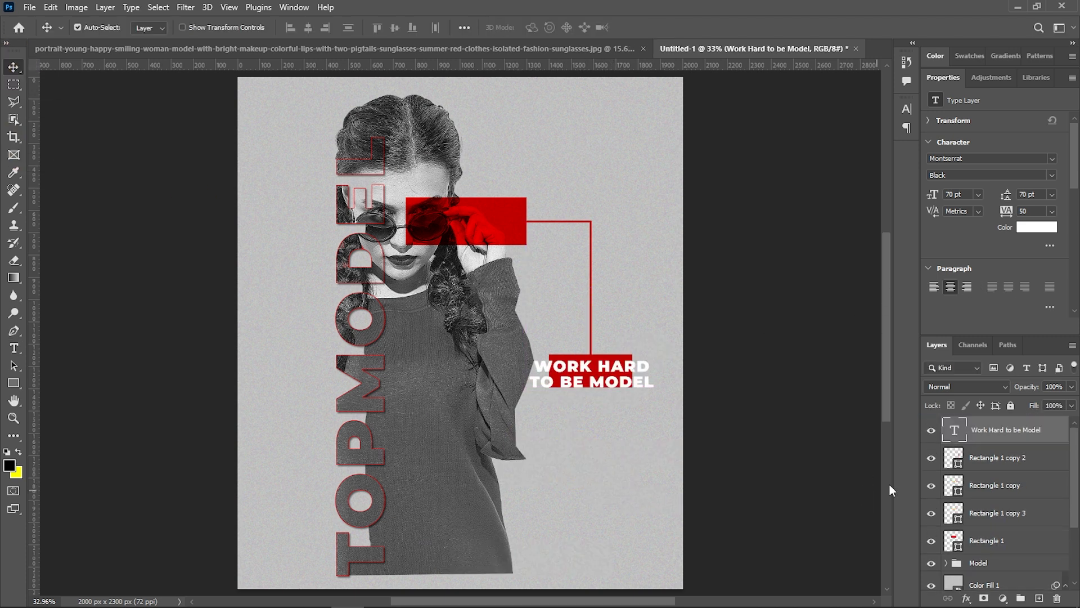
Step: Scale the text down to 44.44 pt and center it horizontally in the upper part of the small red rectangle
key("ctrl+t")
left_click_drag(687, 388, 638, 389)
key("Return")
key("ctrl+equal")
key("ctrl+equal")
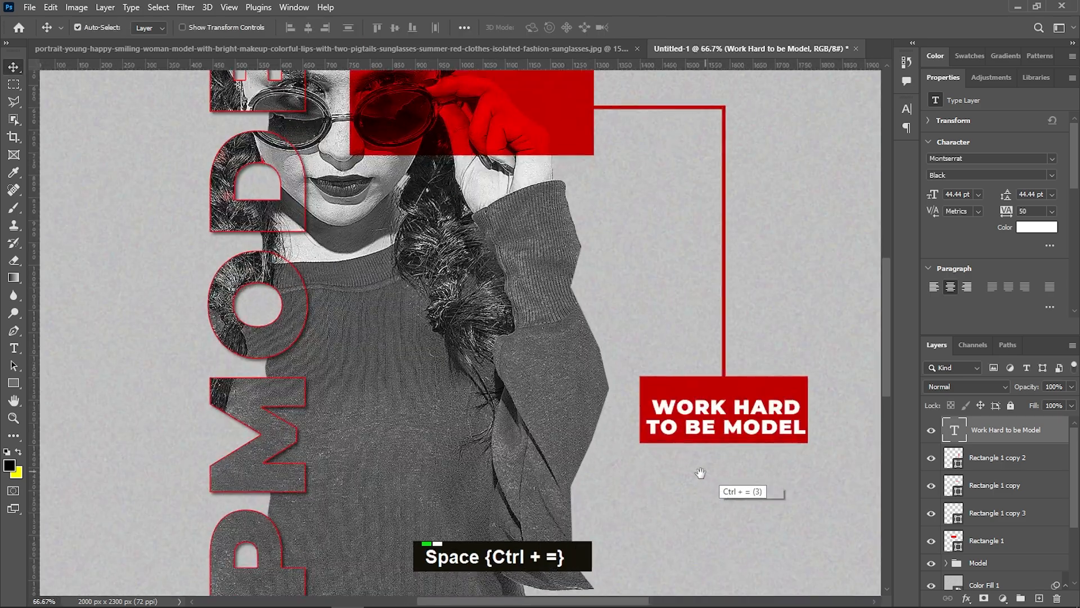
left_click_drag(700, 473, 439, 372)
key("ctrl+equal")
key("ctrl+equal")
left_click_drag(517, 269, 536, 228, "shift")
key("shift+Left")
key("shift+Right")
key("Left")
key("Left")
key("Left")
Step: Shorten the small red rectangle from below so it fits closely around the two text lines
left_click(553, 356)
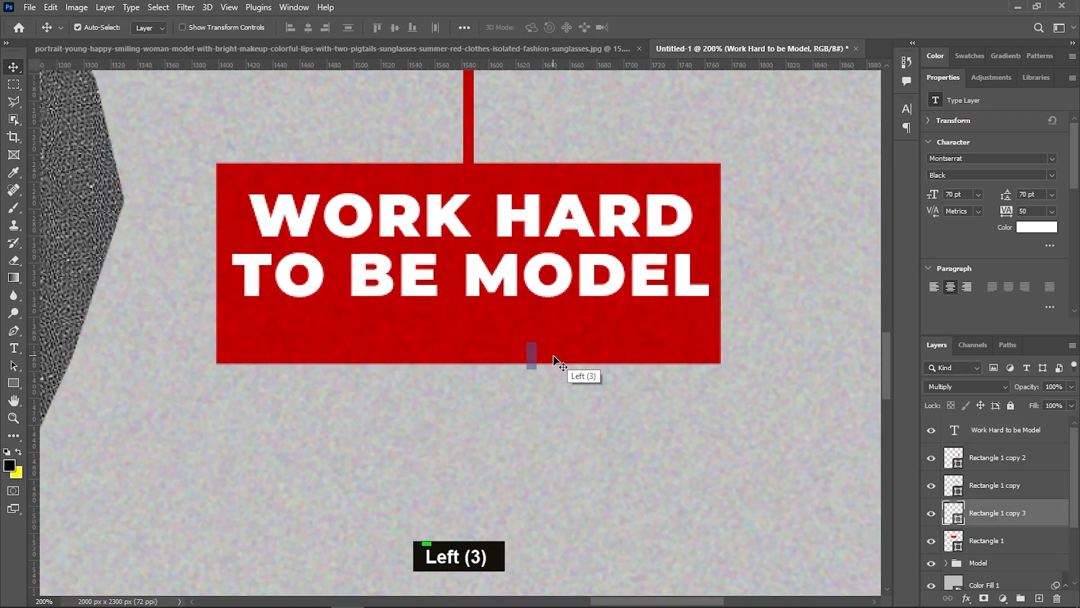
key("ctrl+t")
left_click_drag(468, 363, 477, 326, "shift")
key("Return")
key("ctrl+0")
left_click(758, 413)
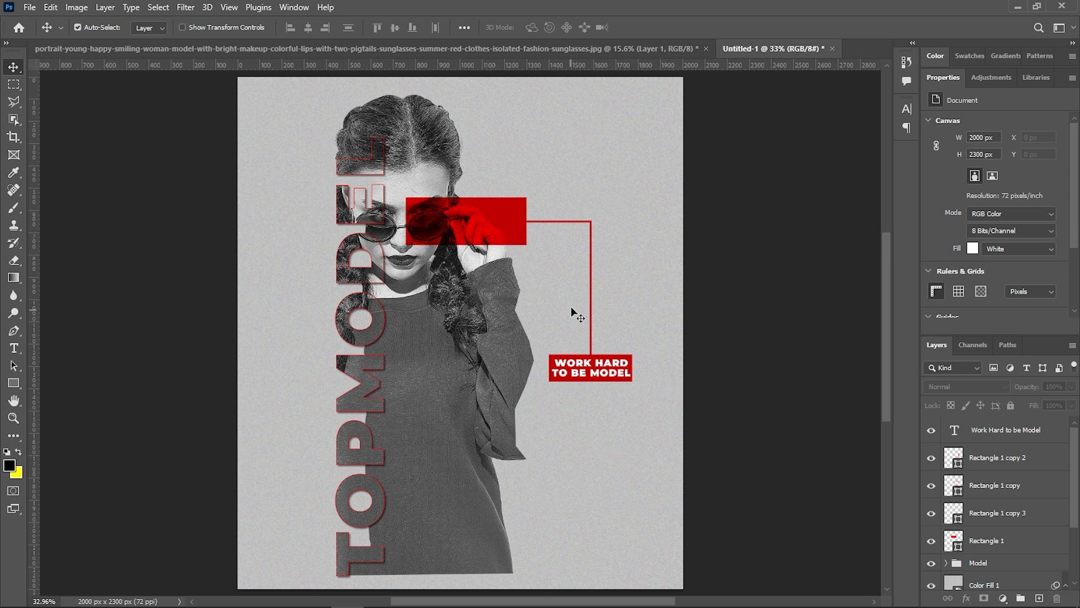
Step: Duplicate the label text below the small red rectangle and change the copy to "Smart"
left_click_drag(596, 383, 603, 418, "alt+shift")
double_click(614, 422)
type("Smart")
key("BackSpace")
left_click(14, 67)
Step: Change the duplicate of the SMART text beneath it to "Graphics" and set its font to Photograph Signature
double_click(603, 419)
type("Graphics")
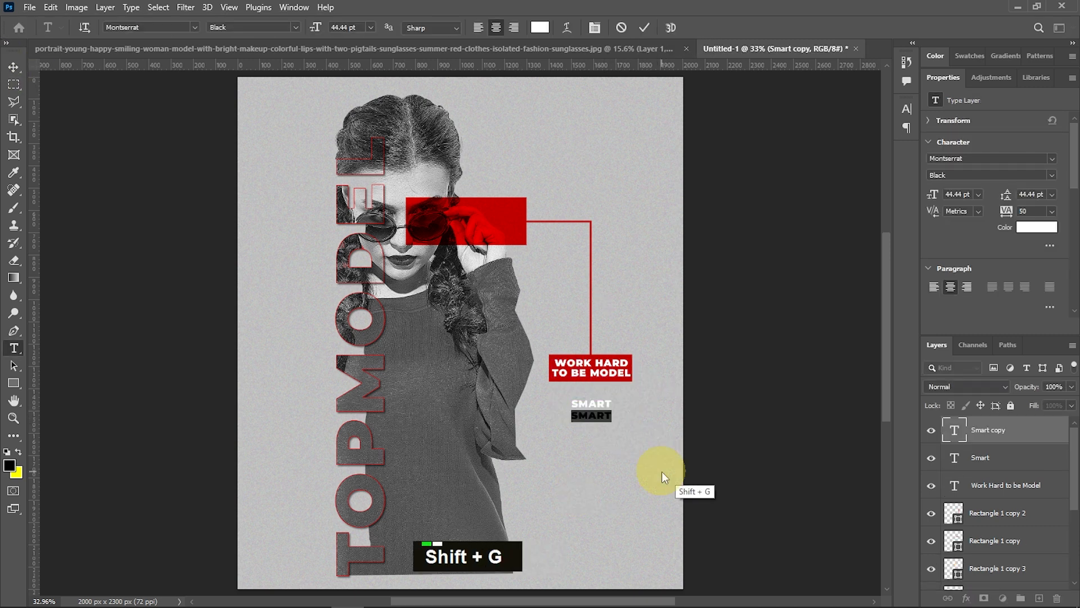
key("ctrl+a")
scroll(987, 271, "down", 2)
scroll(1004, 242, "up", 2)
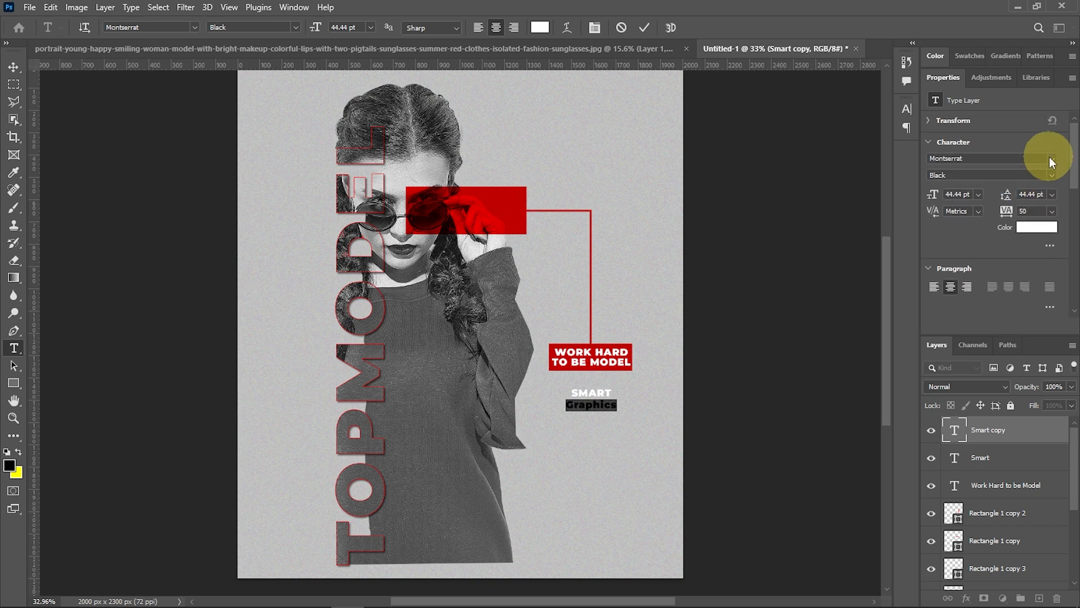
left_click(1052, 158)
left_click(989, 251)
left_click(14, 67)
Step: Select the Smart and Graphics texts together and enlarge them to 93.94 pt, about as wide as the red label
key("ctrl+equal")
key("ctrl+equal")
key("ctrl+equal")
key("ctrl+equal")
key("ctrl+equal")
left_click_drag(735, 448, 519, 225)
left_click(409, 298, "ctrl+shift")
key("ctrl+t")
left_click_drag(462, 282, 525, 369, "shift")
key("Return")
Step: Enlarge the Graphics text to 144.98 pt to match the width of SMART and position it just below that word
left_click(618, 438)
left_click(460, 432)
key("ctrl+t")
key("ctrl+z")
key("ctrl+z")
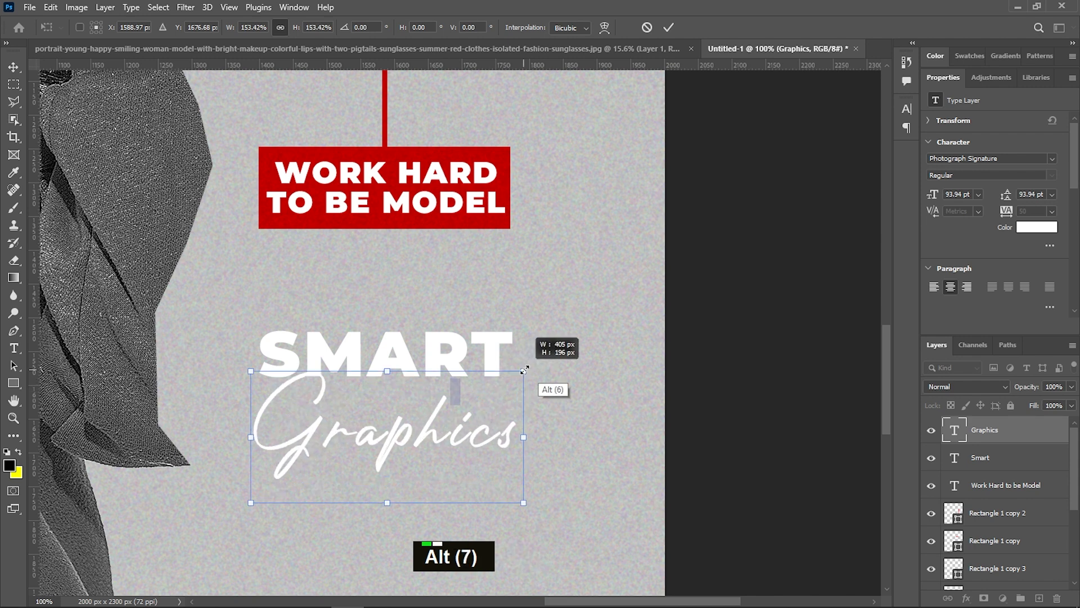
left_click_drag(467, 418, 468, 434)
key("Return")
Step: Recolor both the Smart and Graphics texts dark red to match the label
left_click(493, 363, "shift")
left_click(1035, 227)
mouse_move(888, 199)
left_mouse_down()
mouse_move(894, 168)
mouse_move(871, 164)
mouse_move(869, 213)
left_mouse_up()
left_click(997, 163)
key("ctrl+0")
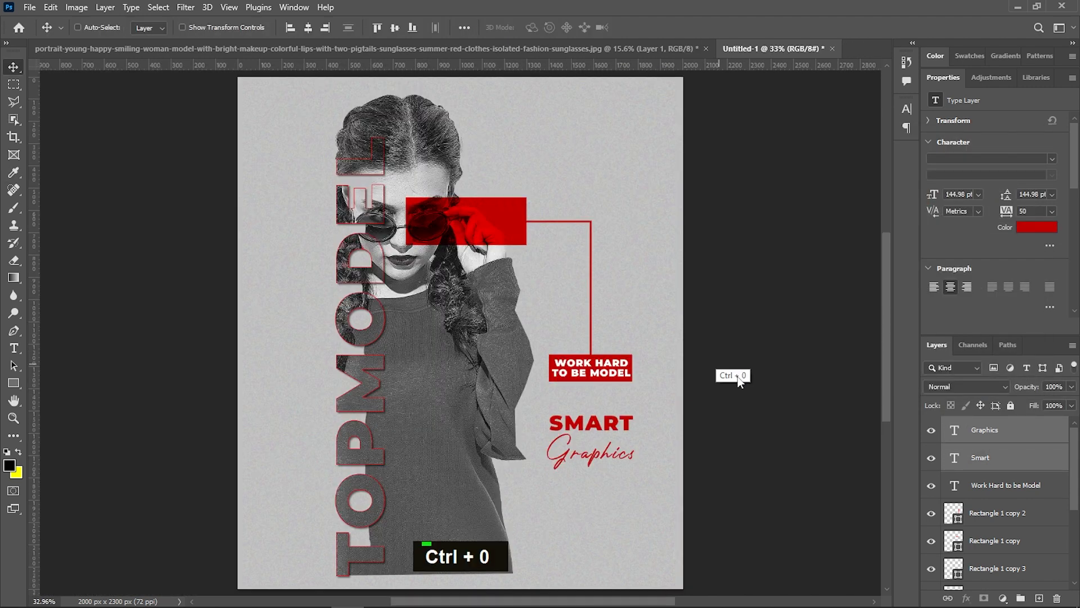
left_click(165, 396)
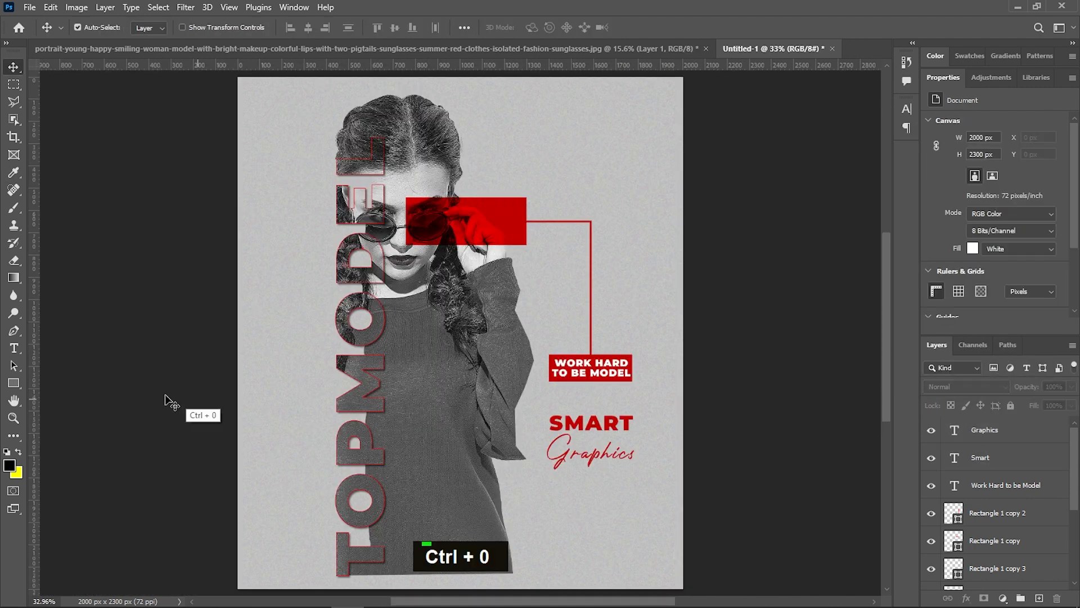
Step: Draw a 158 × 158 px square in the upper part of the poster with a red fill and no stroke
left_click(19, 382)
mouse_move(237, 317)
left_mouse_down()
mouse_move(248, 343)
mouse_move(293, 372)
mouse_move(283, 359)
mouse_move(666, 573)
mouse_move(235, 110)
mouse_move(518, 90)
mouse_move(523, 79)
mouse_move(585, 174)
left_mouse_up()
key("ctrl+z")
left_click(7, 451)
left_click(199, 27)
left_click(125, 51)
left_click(149, 28)
left_click(114, 101)
Step: Fully round the corners of the red 158 px square to the right of the woman's head to form a circle
key("v")
left_click(13, 366)
key("ctrl+equal")
key("ctrl+equal")
key("ctrl+equal")
left_click_drag(634, 140, 495, 377)
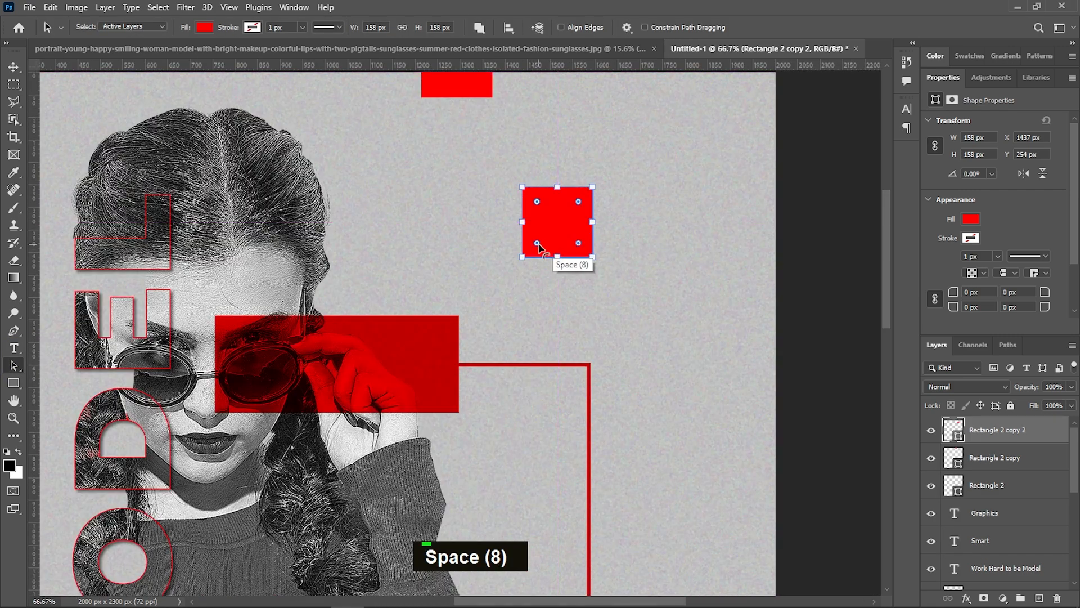
left_click_drag(538, 242, 567, 215)
key("ctrl+0")
Step: Duplicate the red square at the poster's upper edge to the left of the TOPMODEL text and scale it to about 86 × 86 px
left_click(14, 67)
left_click_drag(522, 90, 401, 228, "alt")
key("ctrl+t")
key("ctrl+z")
key("Return")
Step: Duplicate the thin vertical red line and center the copy directly beneath the small square beside the TOPMODEL text
key("ctrl+equal")
key("ctrl+equal")
left_click_drag(875, 310, 409, 262, "alt")
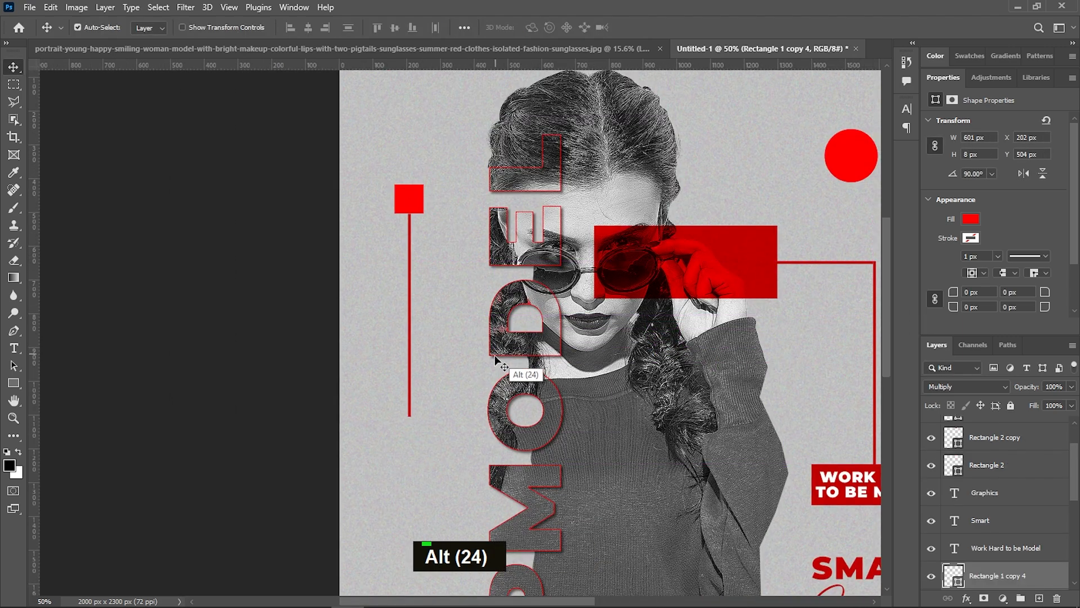
key("Left")
Step: Set the blend mode of the small red square above the copied line to Multiply
left_click(409, 199)
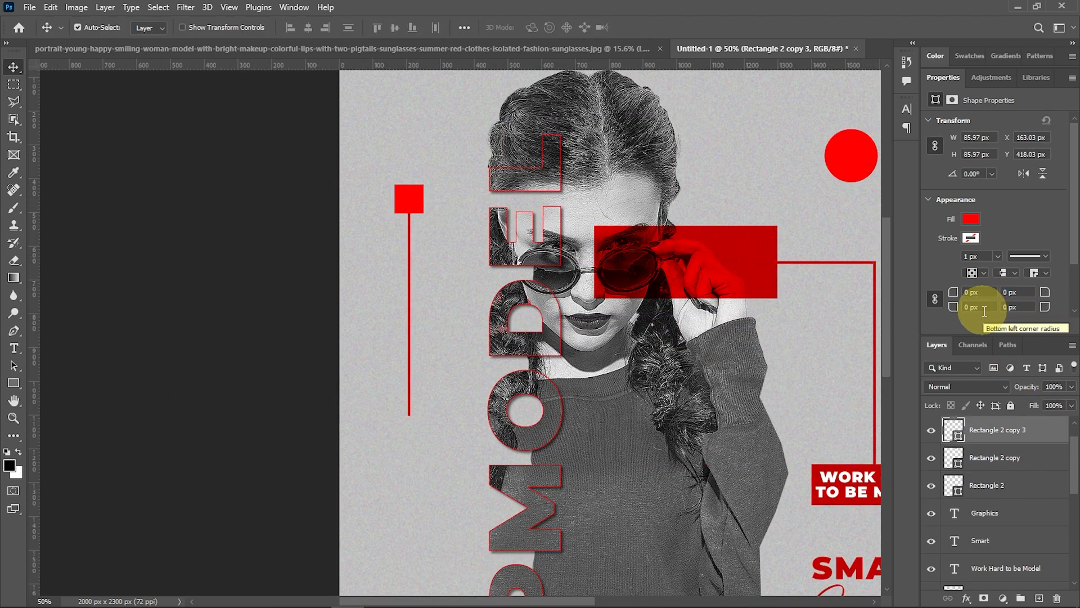
left_click(966, 387)
left_click(957, 320)
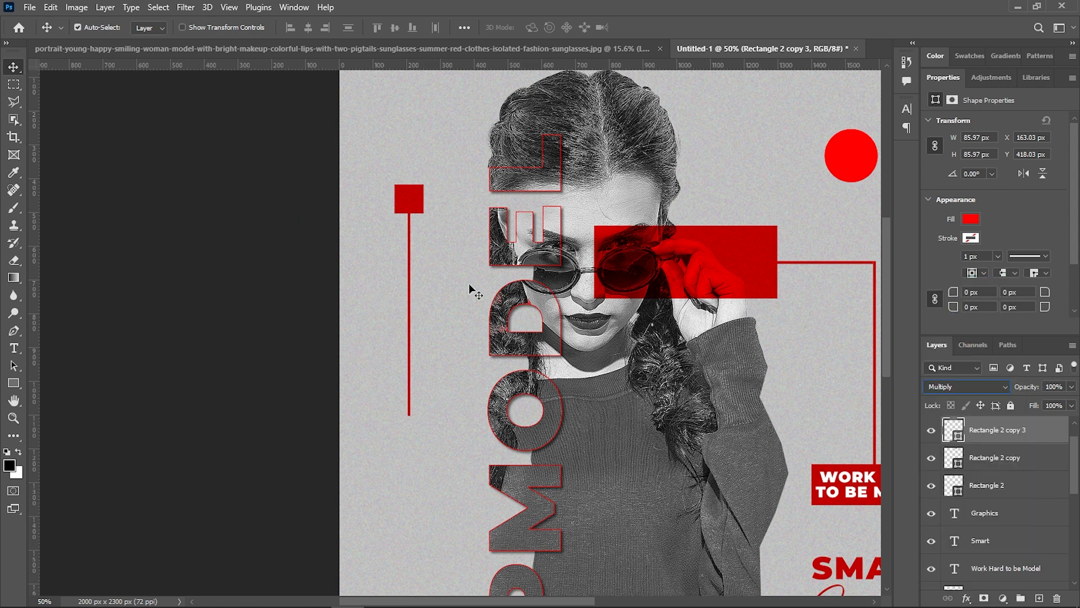
Step: Duplicate the large red rectangle over the sunglasses to the lower end of the copied line and shrink it to about 283 × 51 px
left_click_drag(726, 282, 456, 421, "alt")
key("ctrl+t")
key("Return")
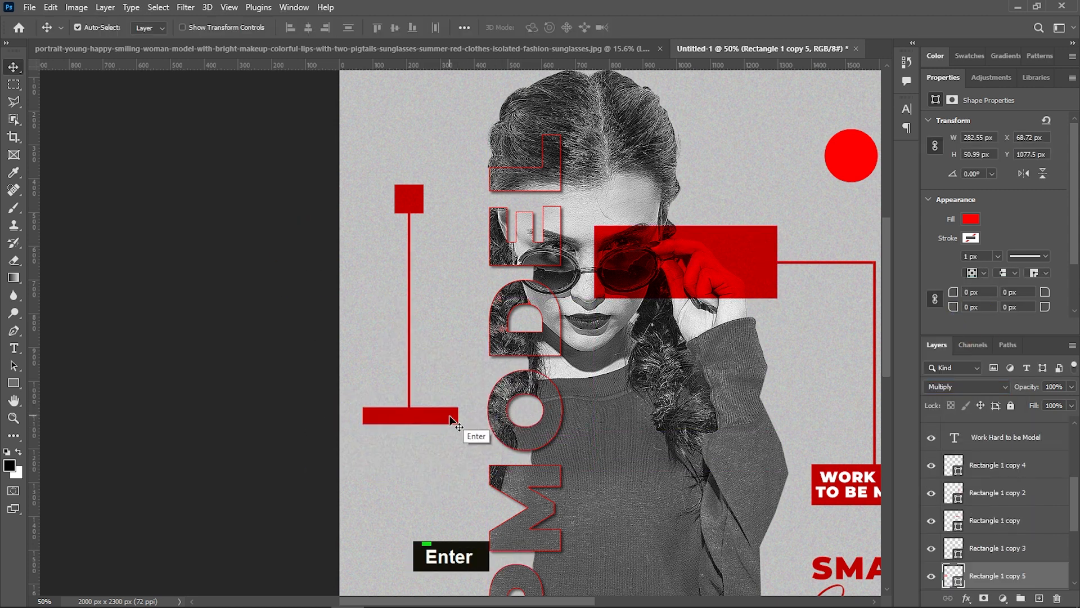
Step: Move the short horizontal red bar down 120 px, away from the end of the vertical line
key("shift+Down")
key("shift+Down")
key("shift+Down")
key("shift+Down")
key("shift+Down")
key("shift+Down")
key("shift+Down")
key("shift+Down")
key("shift+Down")
key("shift+Down")
key("shift+Down")
key("shift+Down")
Step: Move the vertical line down 50 px so that it sits between the small square and the bar with gaps
left_click(409, 409)
key("shift+Down")
key("shift+Down")
key("shift+Down")
key("shift+Down")
key("shift+Down")
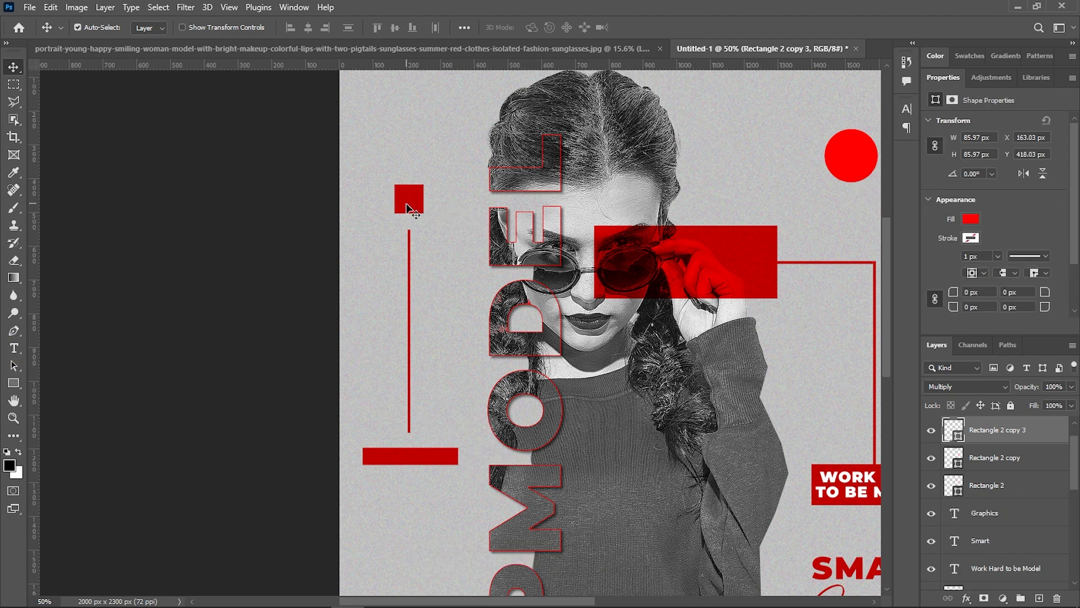
Step: Copy the small square straight down to about Y 1790 px and fit a 511 px long copy of the vertical line between it and the bar
left_click_drag(406, 204, 412, 515, "alt+shift")
scroll(418, 456, "down", 4)
left_click_drag(414, 320, 415, 471, "shift")
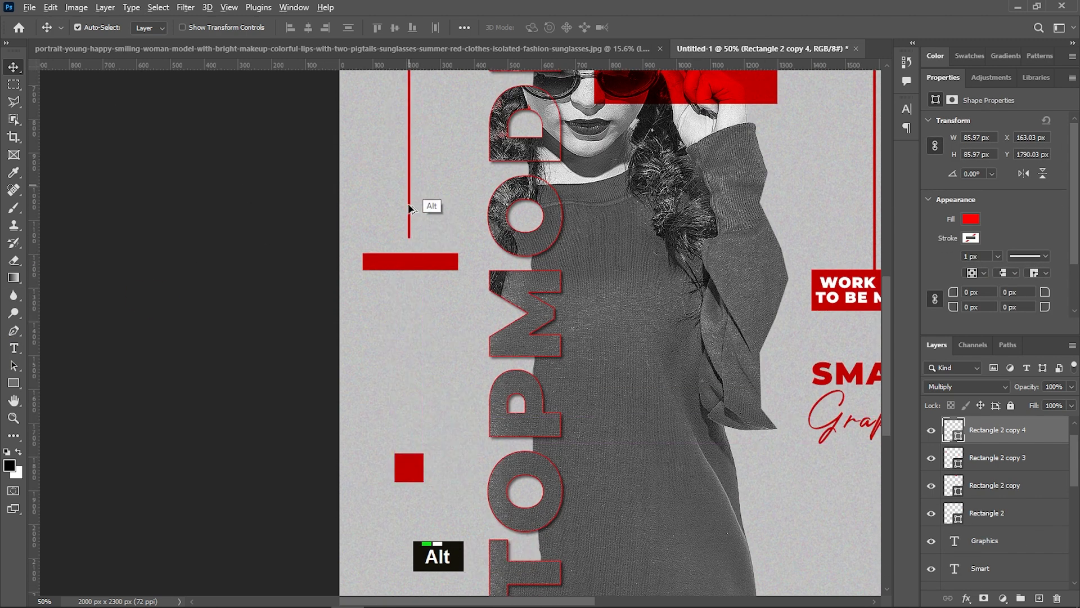
left_click_drag(410, 209, 415, 289, "alt+shift")
key("Return")
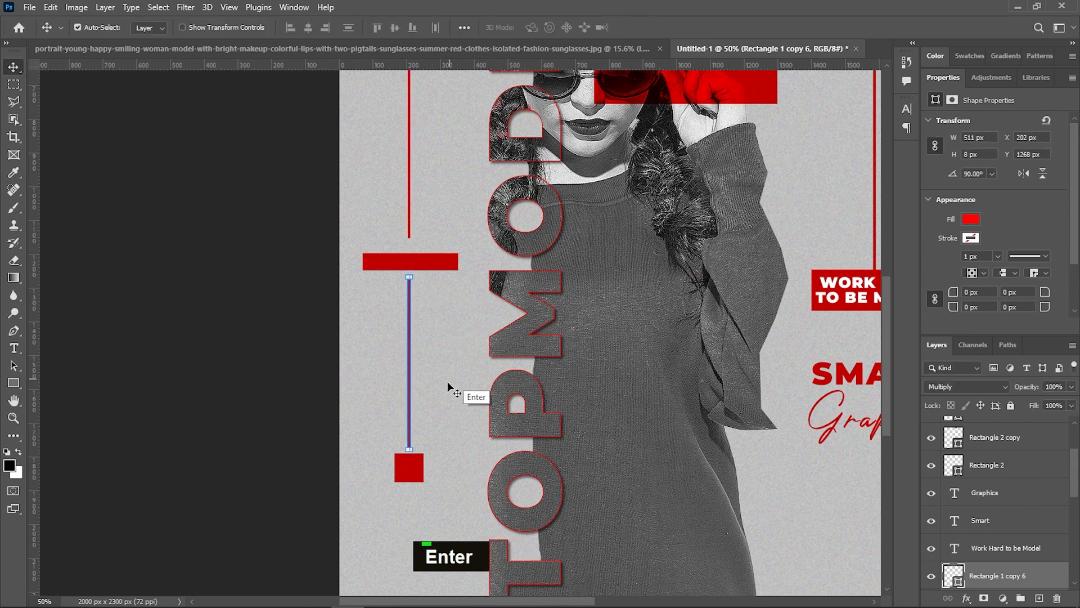
Step: Round the corners of the lower small square to a 42 px radius to form a circle
left_click(406, 472)
left_click(14, 366)
left_click(409, 468, "ctrl")
left_click(409, 468, "ctrl")
left_click_drag(444, 393, 378, 306)
left_click_drag(360, 367, 294, 425)
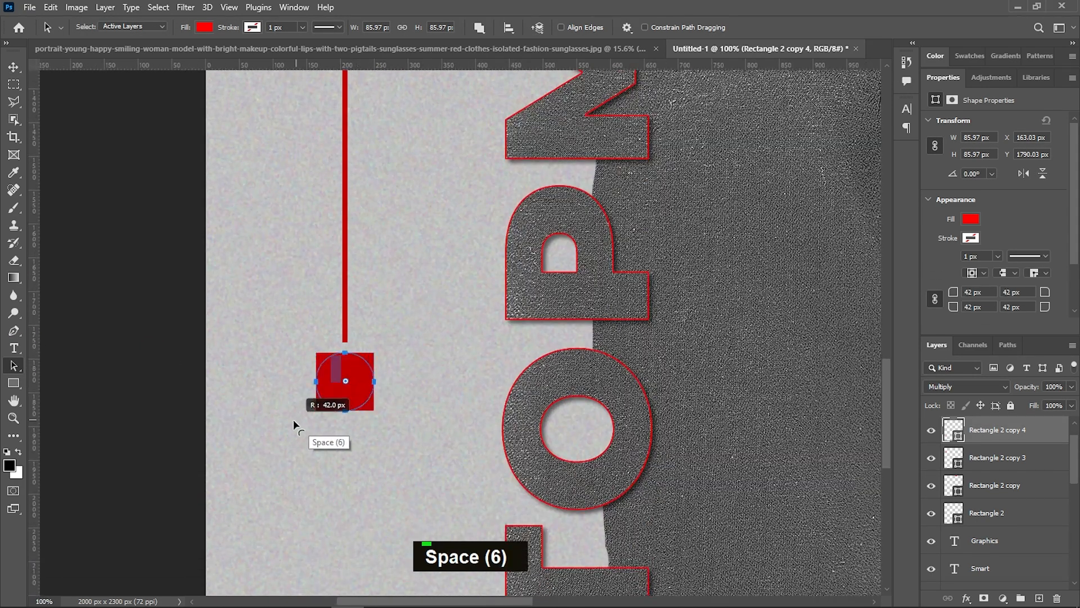
Step: Nudge the small circle below the lower line 10 px down and 1 px left
left_click(13, 67)
key("ctrl+0")
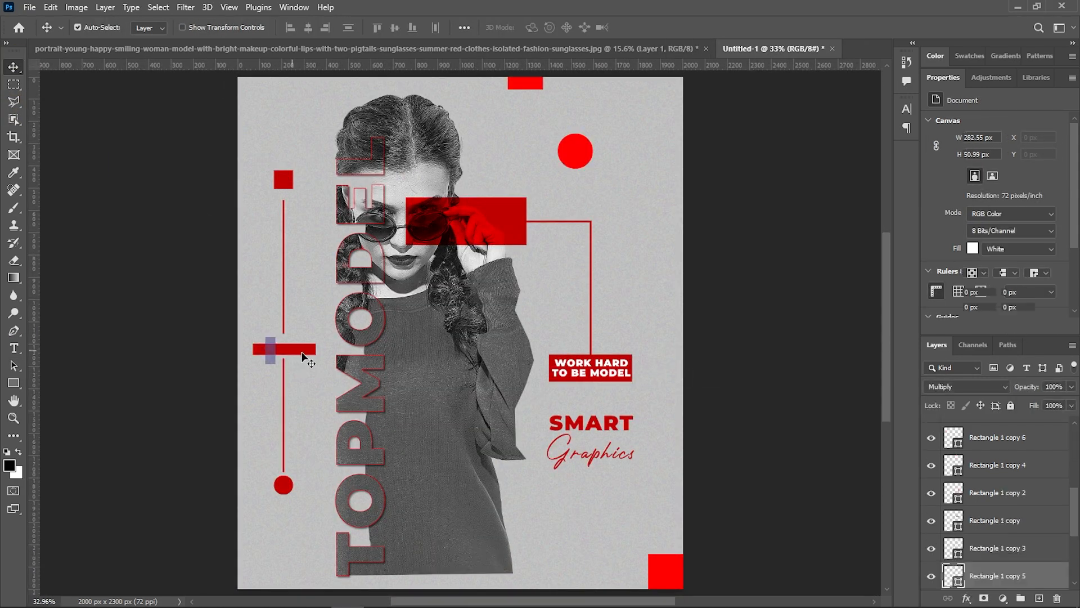
left_click(281, 485)
key("shift+Down")
key("Left")
Step: Set the corner square, the square at the upper edge and the large circle to the Multiply blend mode
left_click(665, 571)
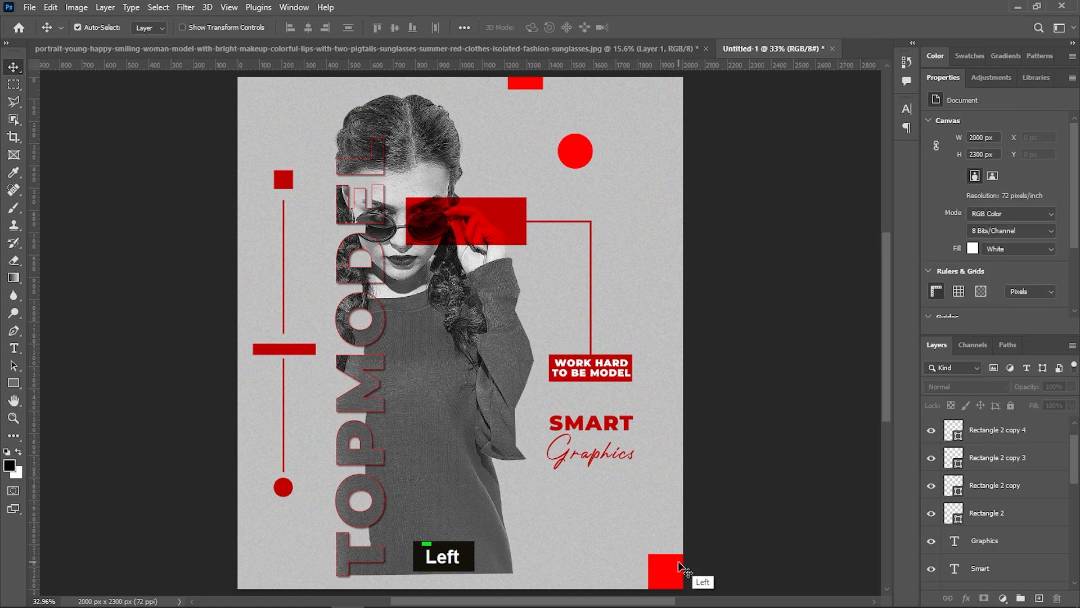
left_click(525, 85, "shift")
left_click(957, 387)
left_click(949, 323)
left_click_drag(783, 329, 772, 352)
key("ctrl+0")
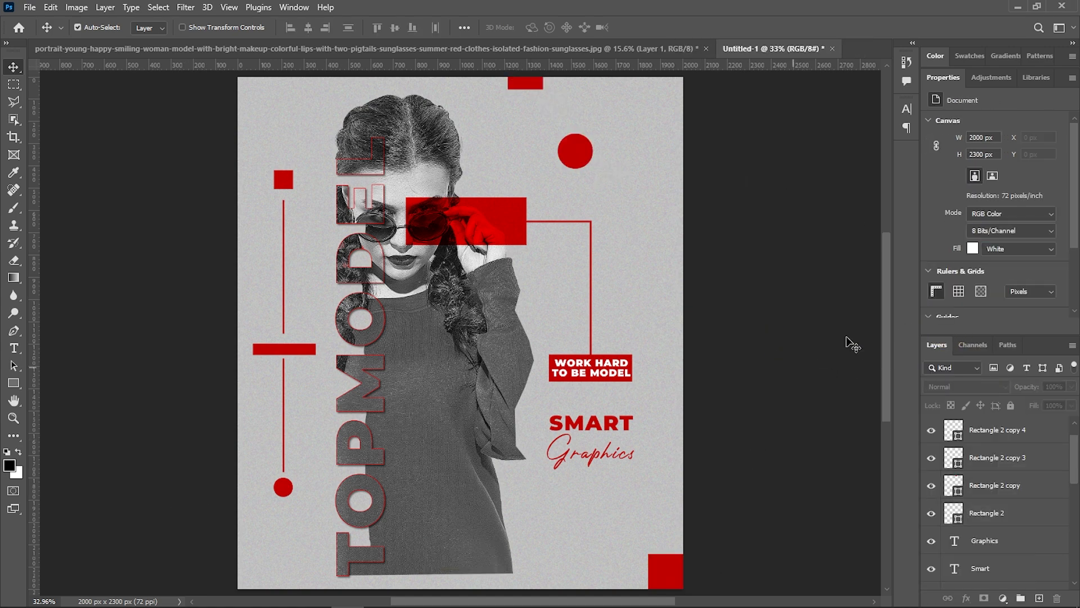